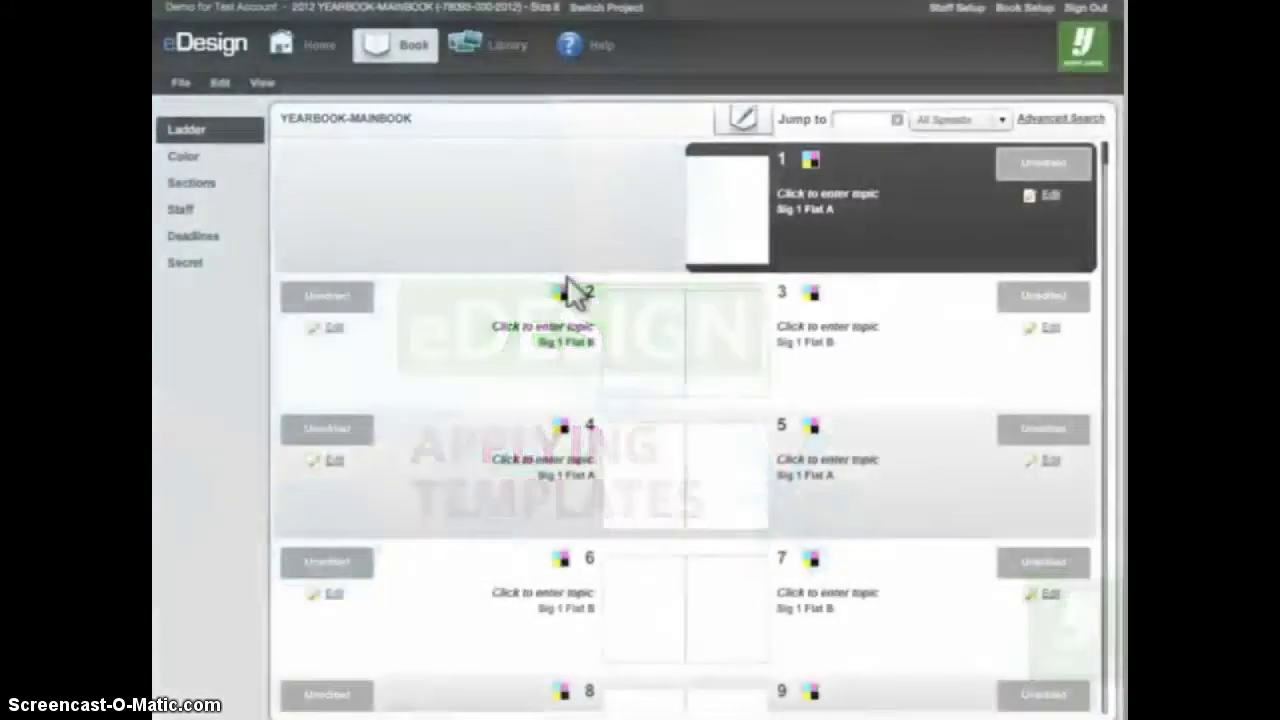
Open both pages of the 2-3 spread and apply the photo-box, green-banner 'HEADLINE HERE' template.
left_click(336, 332)
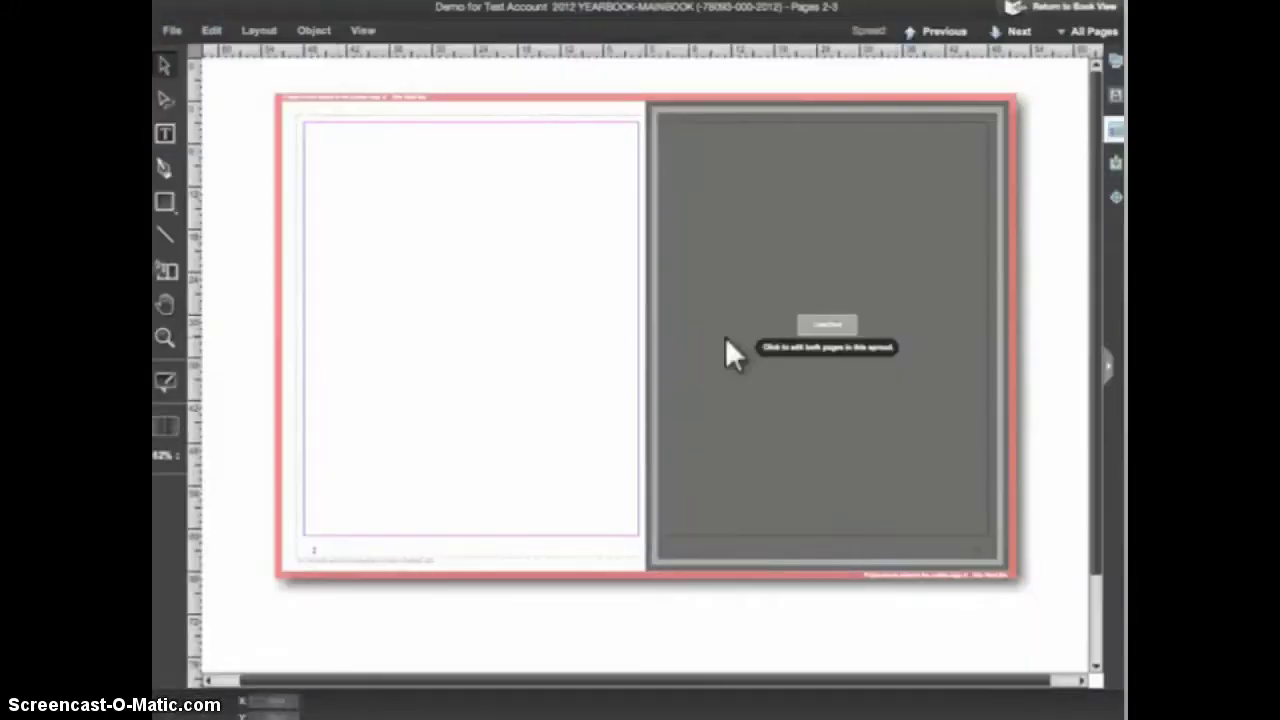
left_click(819, 348)
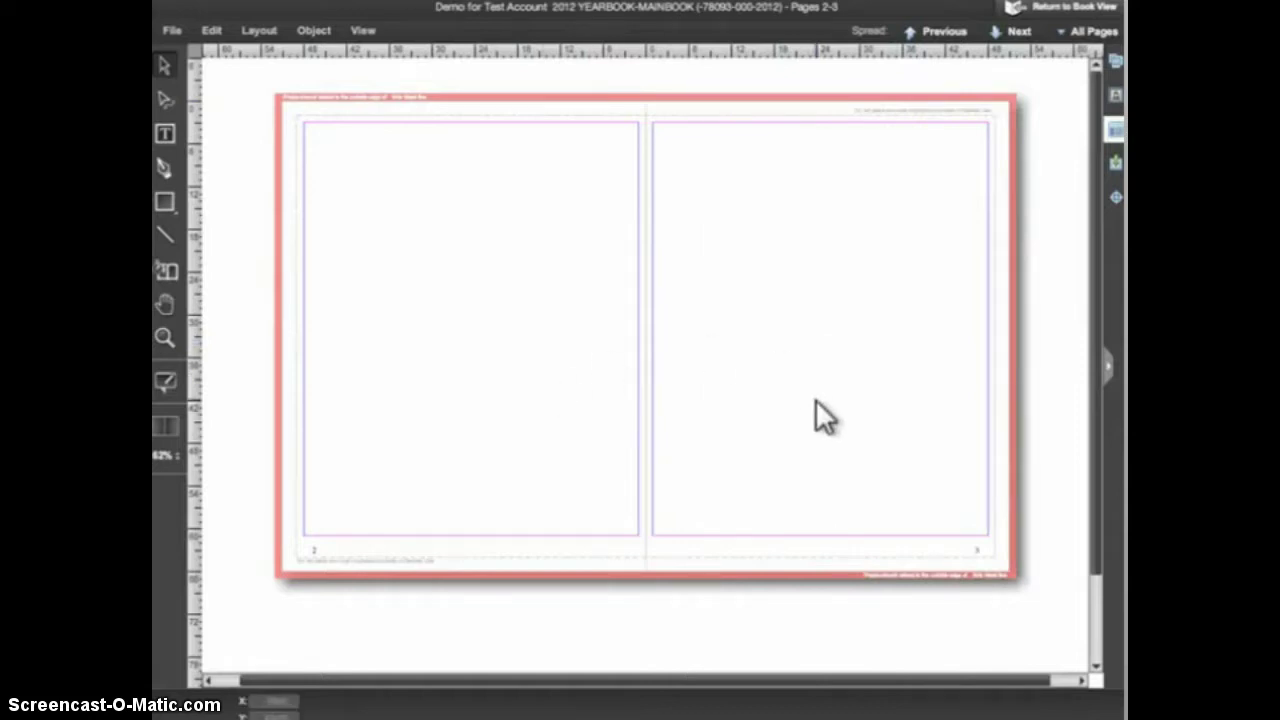
left_click(1115, 131)
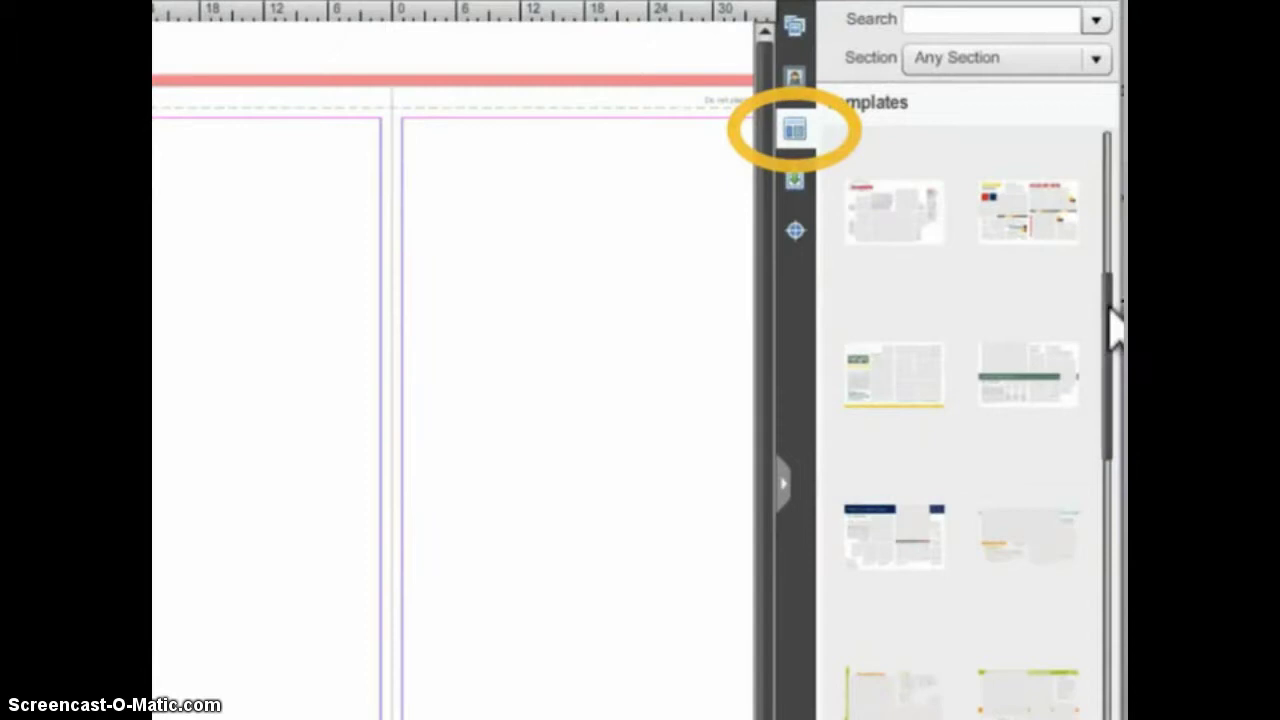
left_click_drag(1109, 323, 1108, 451)
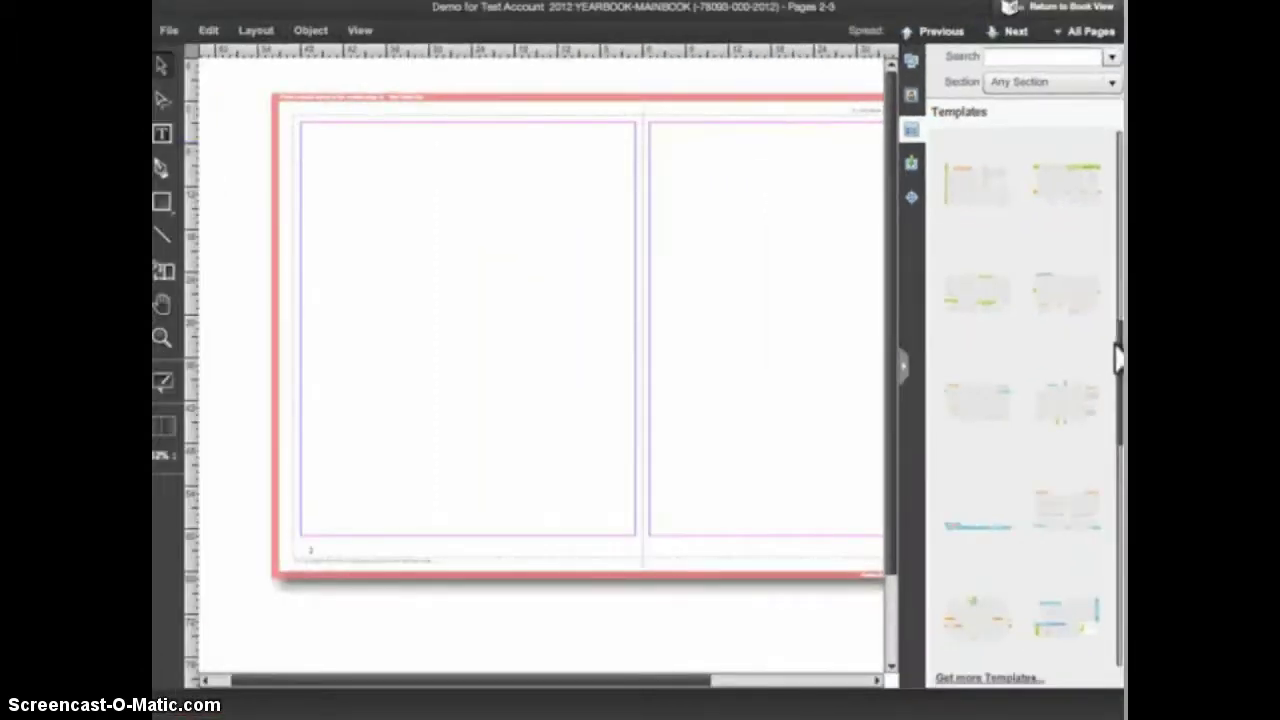
mouse_move(984, 301)
left_click_drag(983, 298, 609, 303)
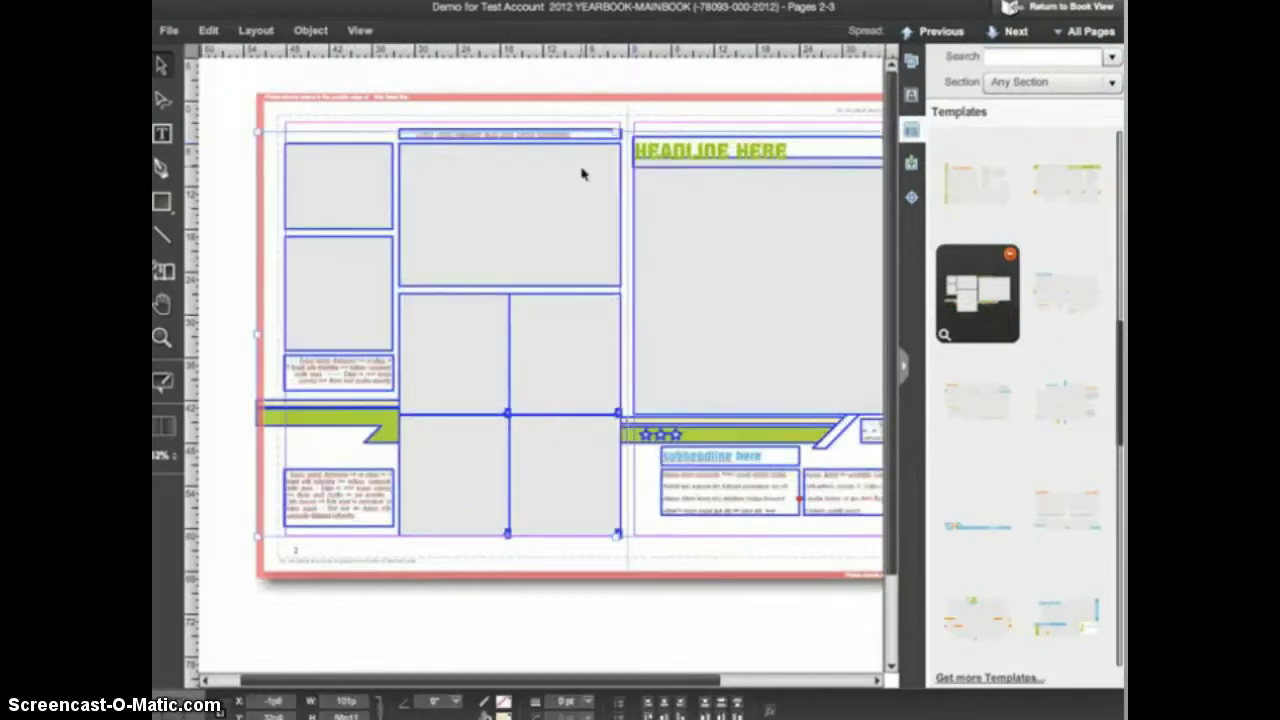
left_click(576, 104)
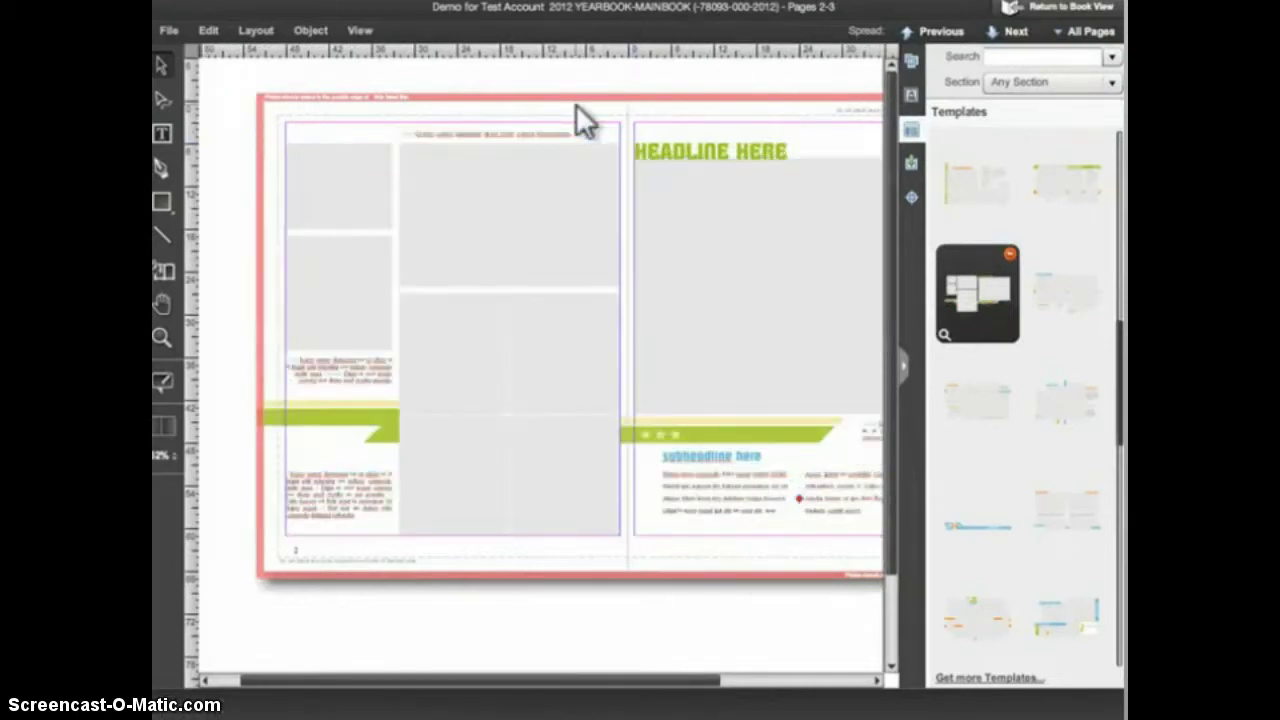
Undo the template insert, then preview templates Book 1 0005 through 0007, ending on 0007.
left_click(208, 30)
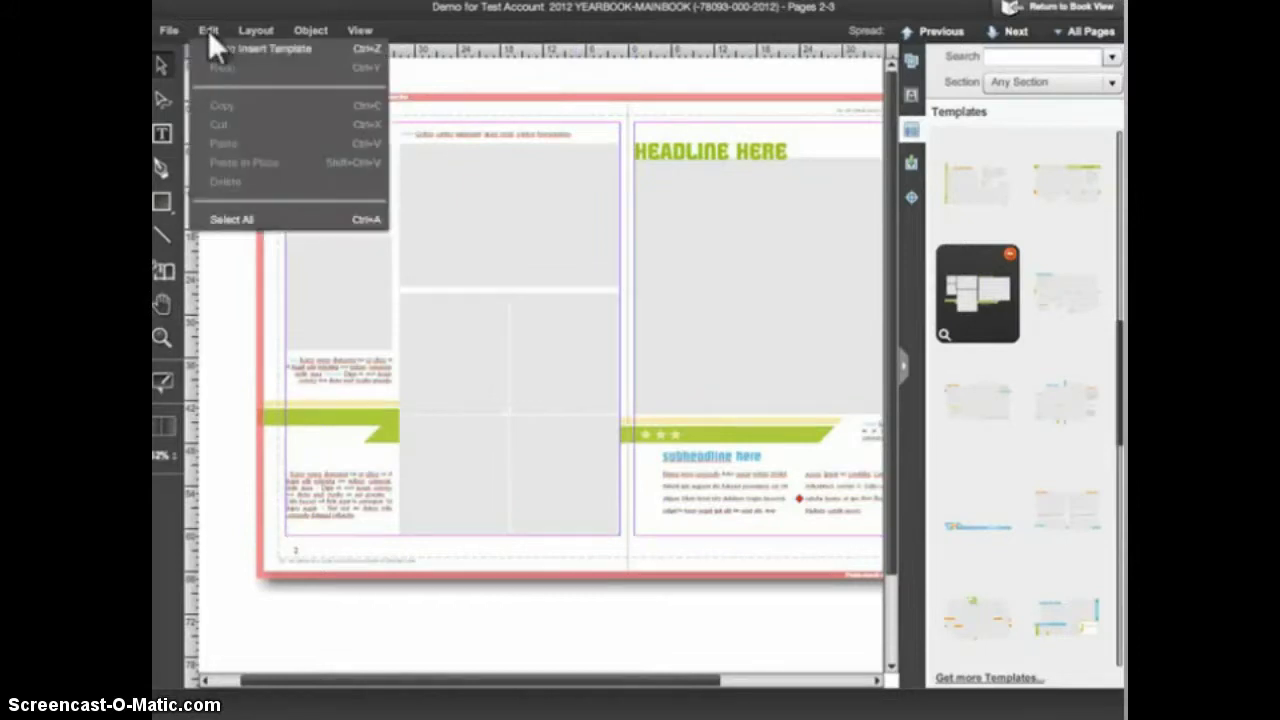
left_click(212, 50)
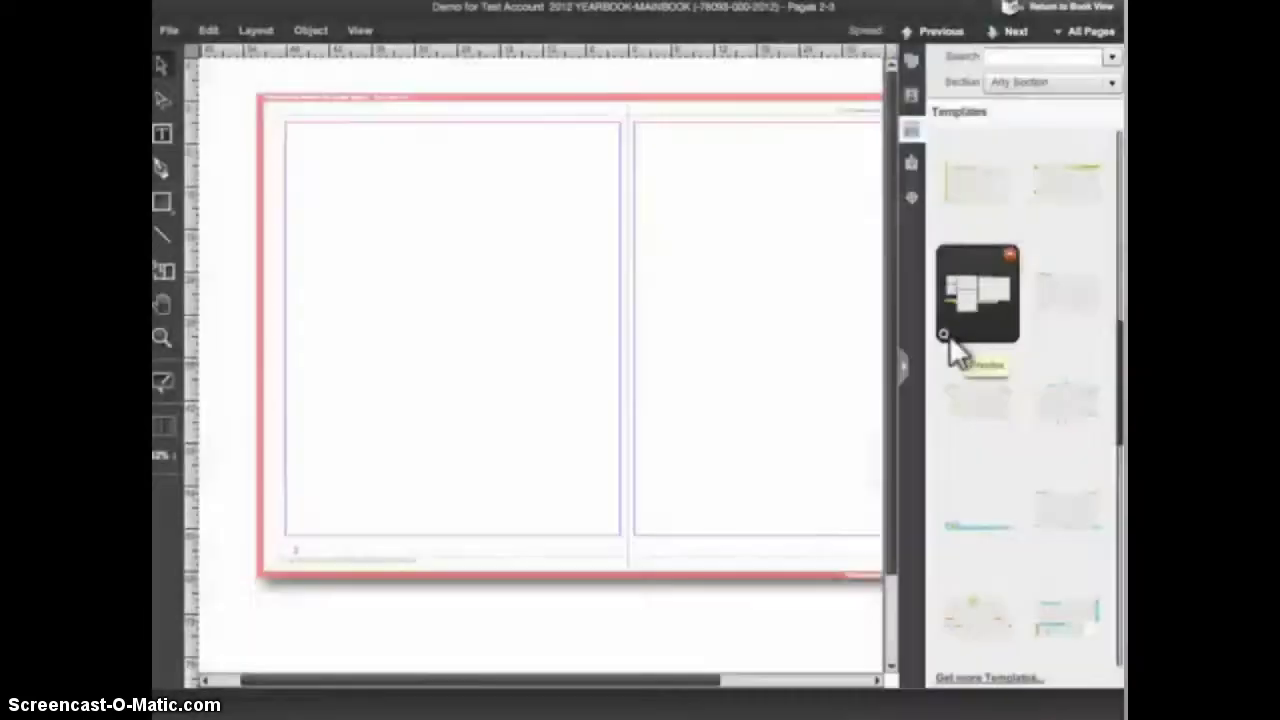
left_click(945, 340)
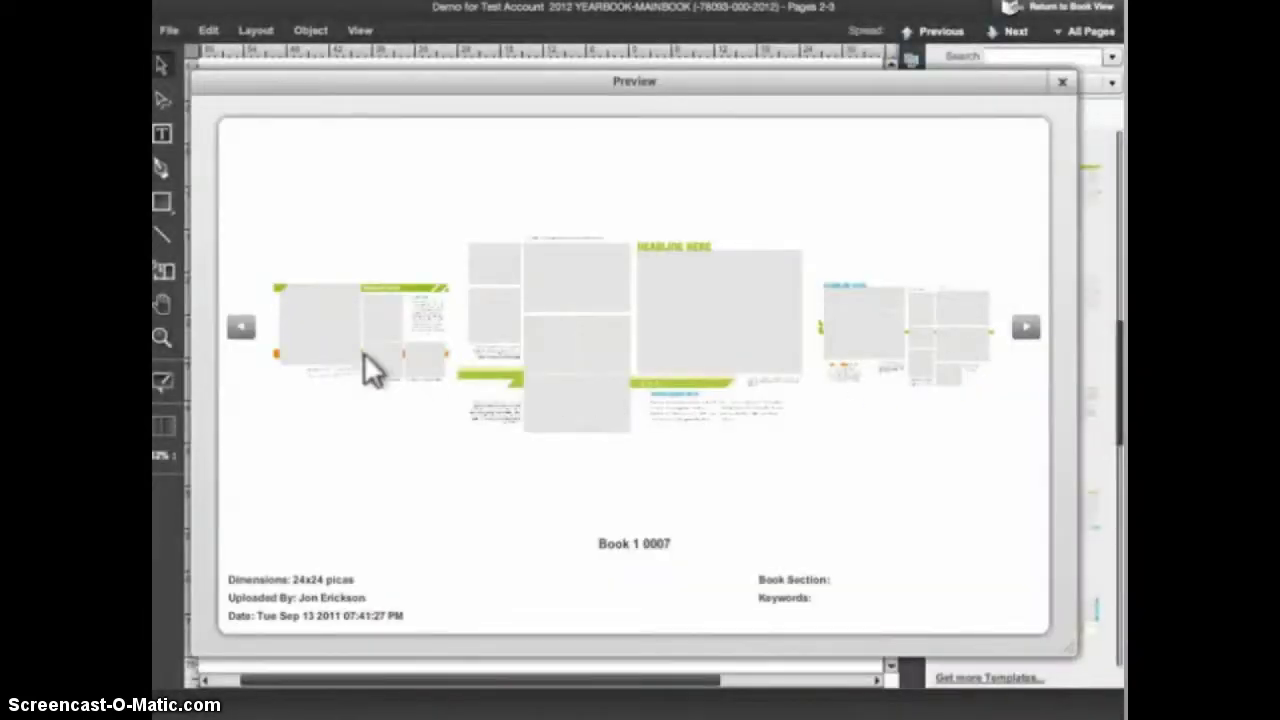
left_click(245, 332)
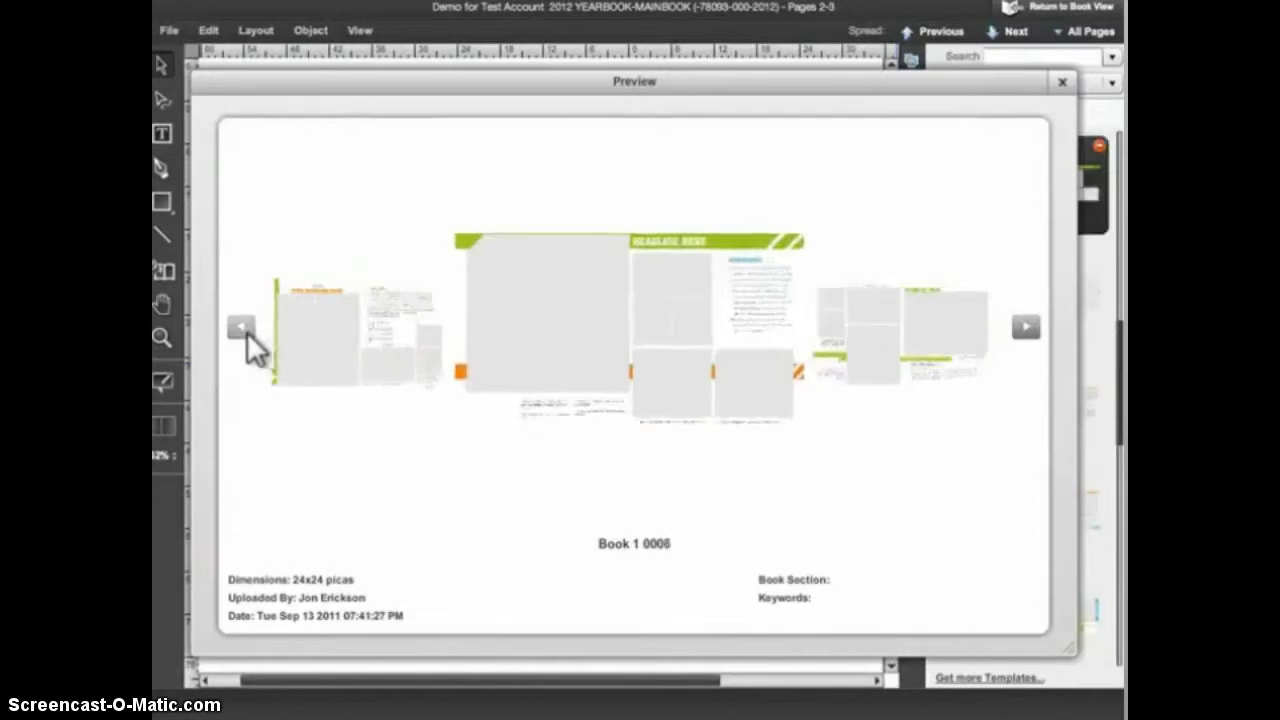
left_click(246, 334)
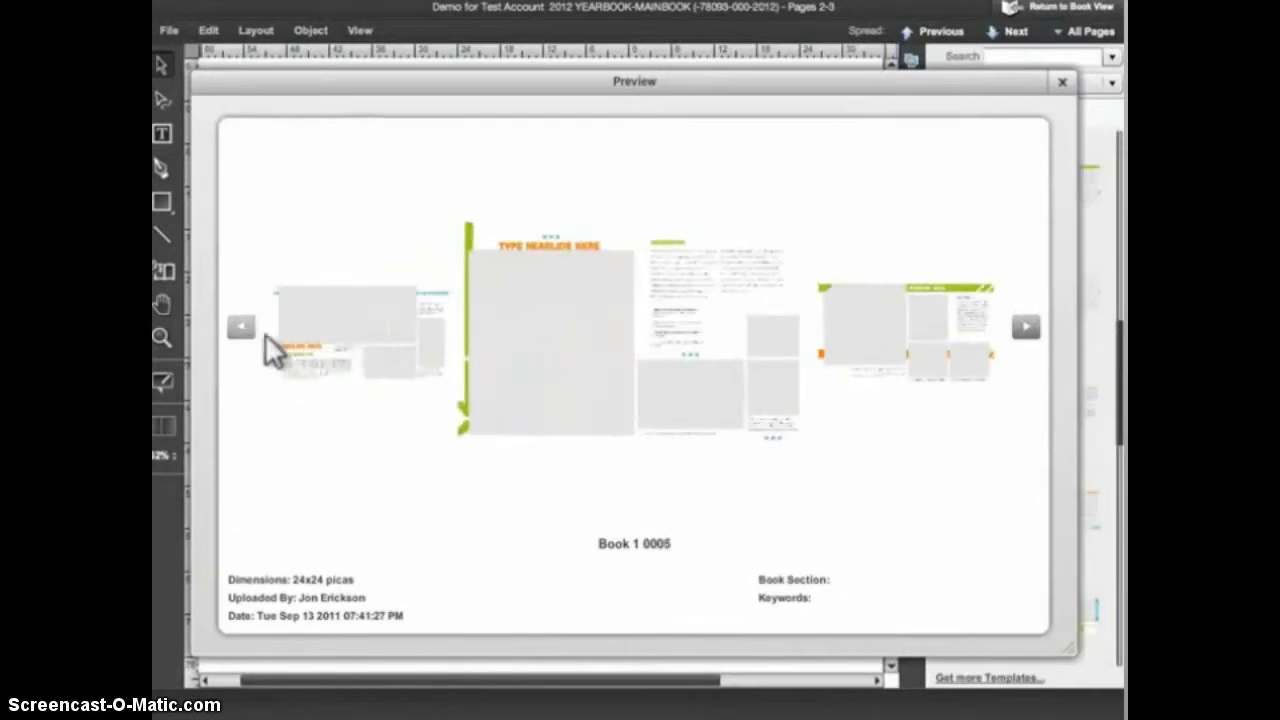
left_click(1026, 329)
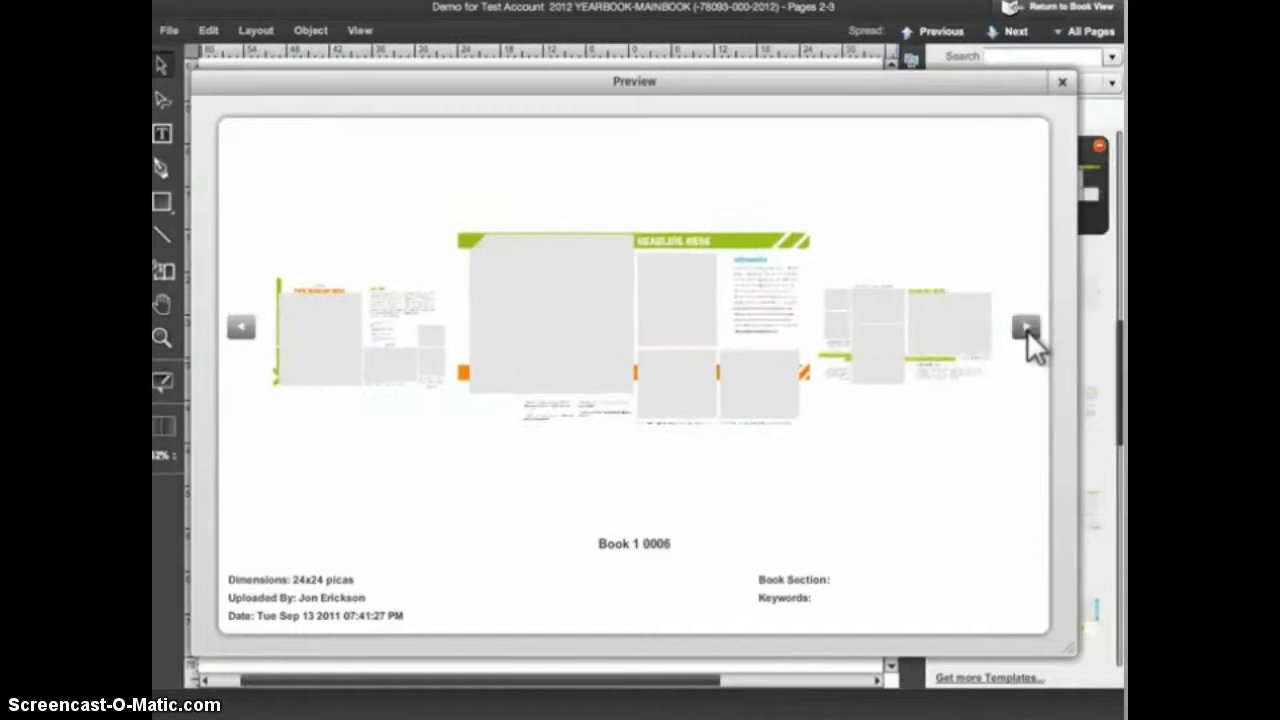
left_click(1027, 329)
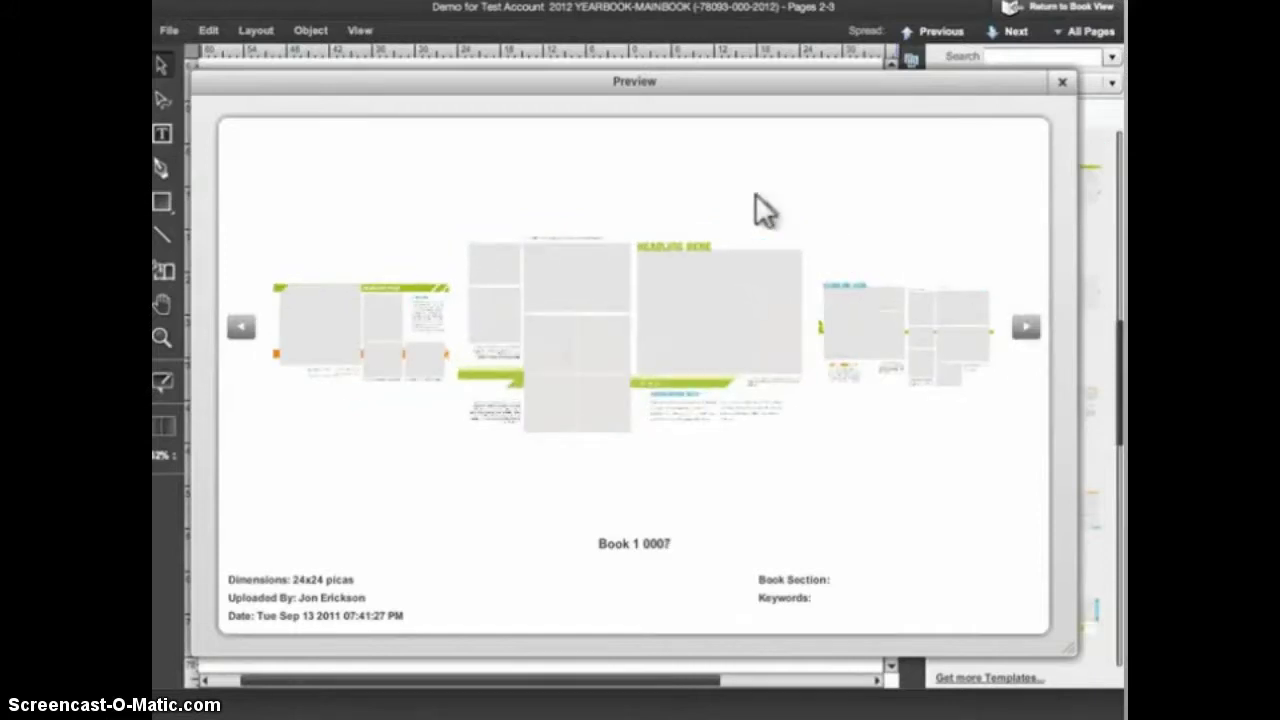
left_click_drag(647, 85, 556, 218)
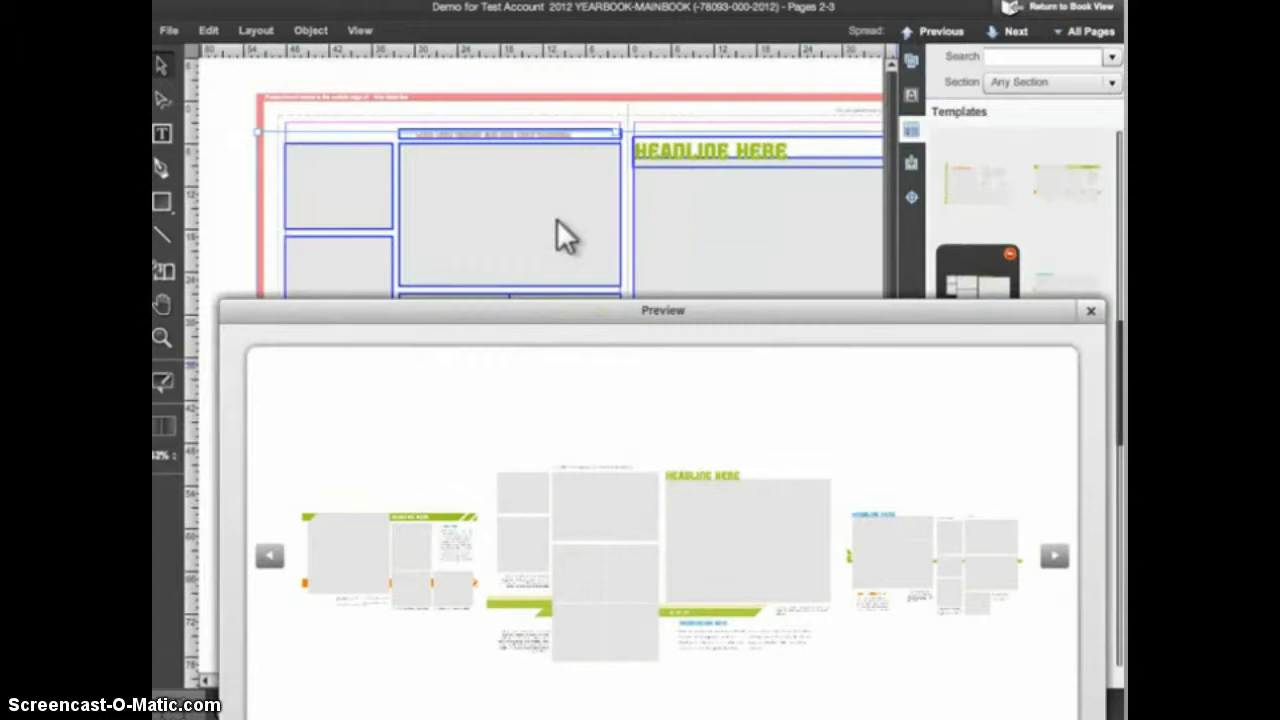
Delete every object on the spread and place the green-banner template on it again.
left_click(1090, 312)
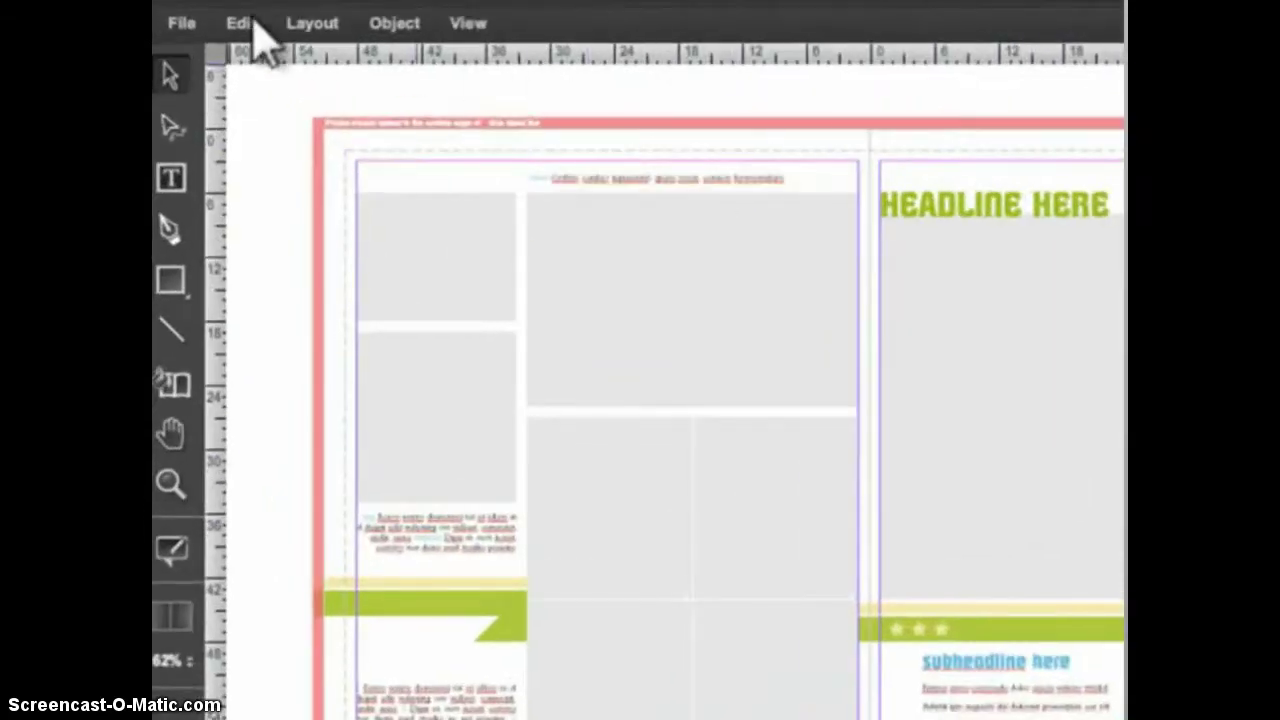
left_click(248, 24)
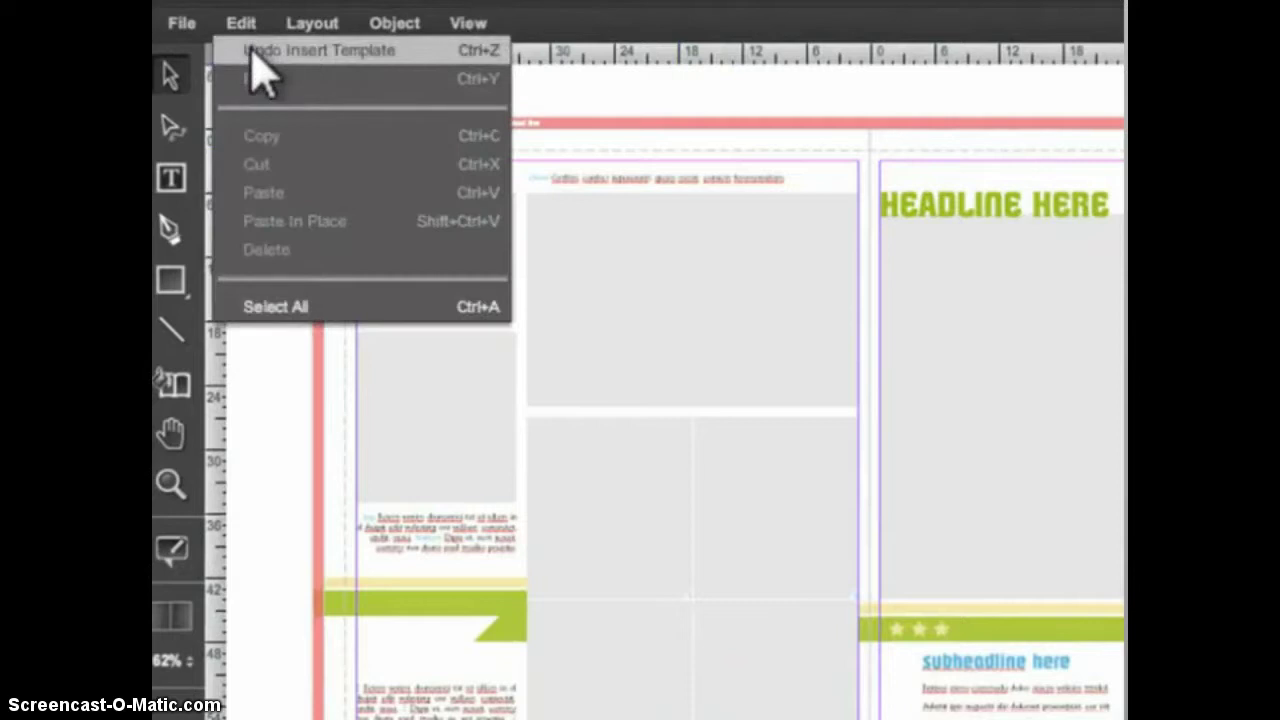
left_click(266, 307)
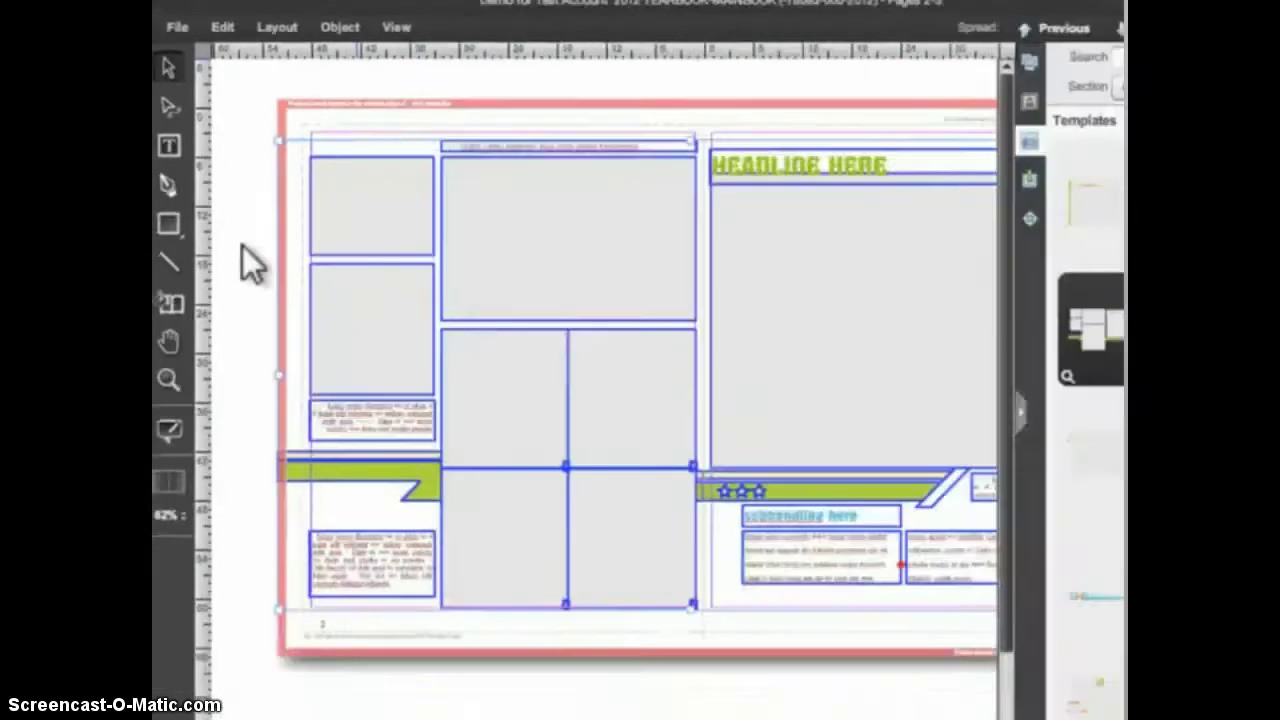
key("Delete")
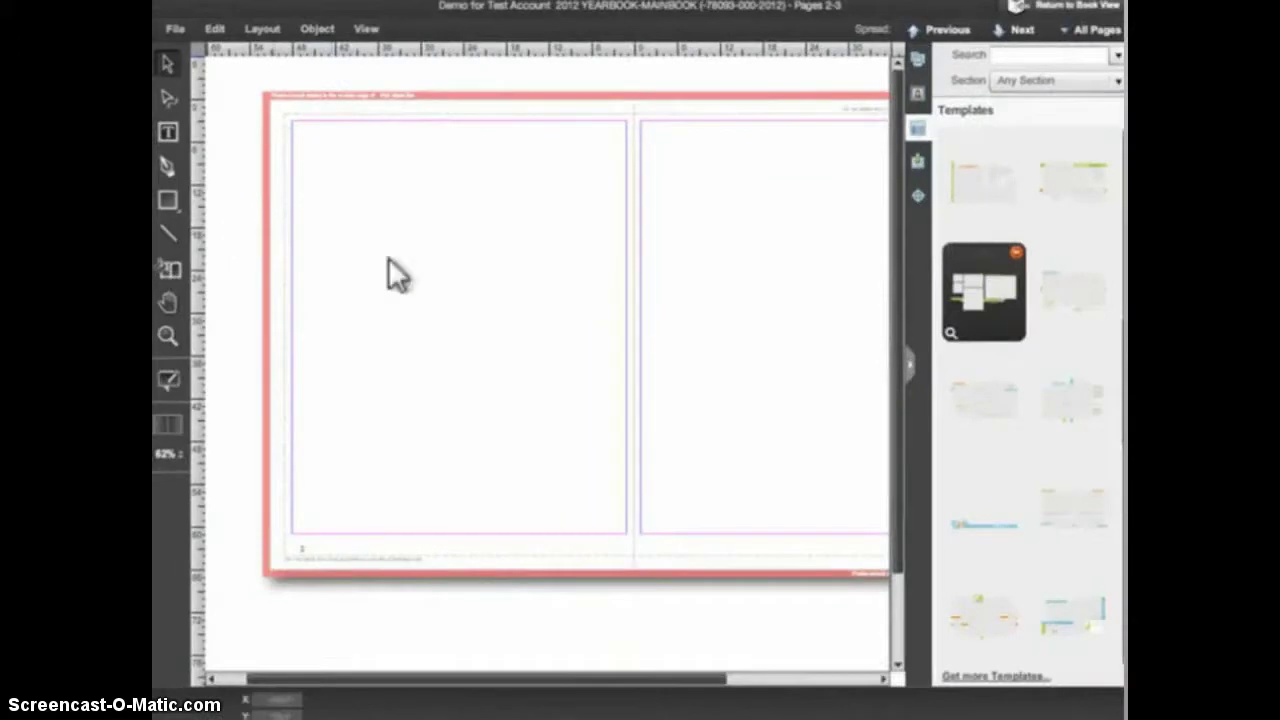
left_click_drag(990, 291, 647, 281)
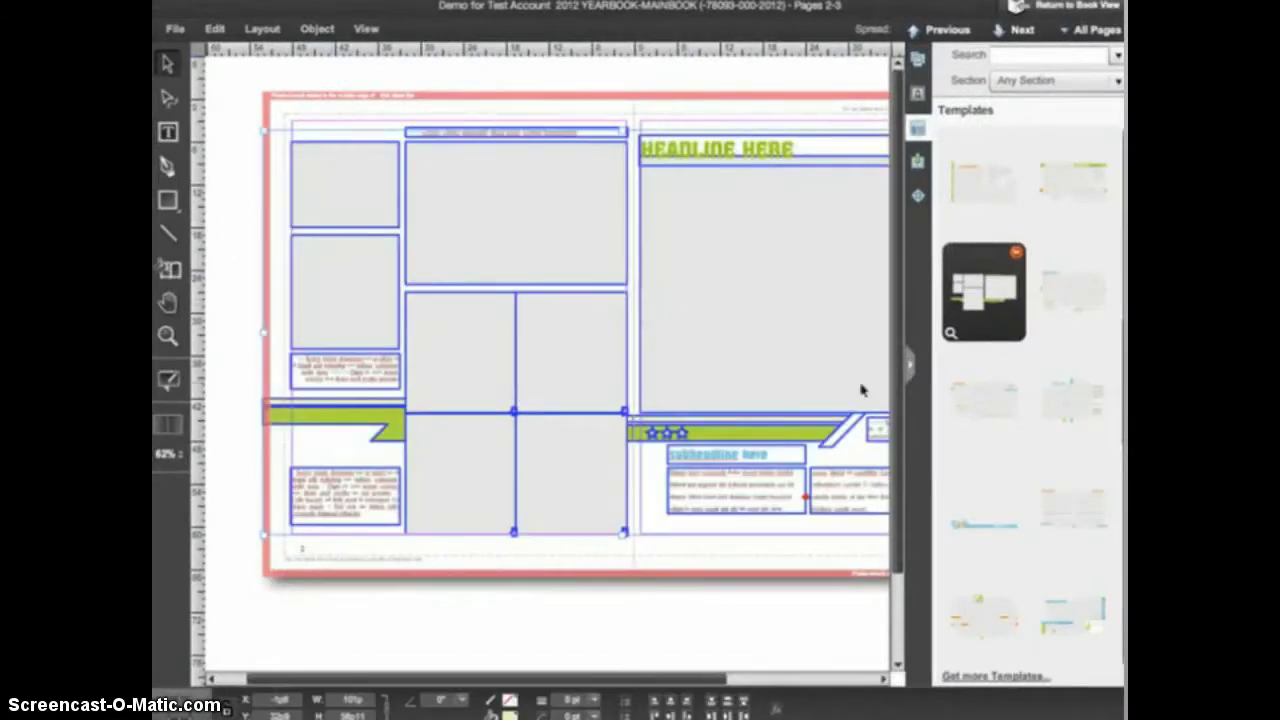
mouse_move(1066, 412)
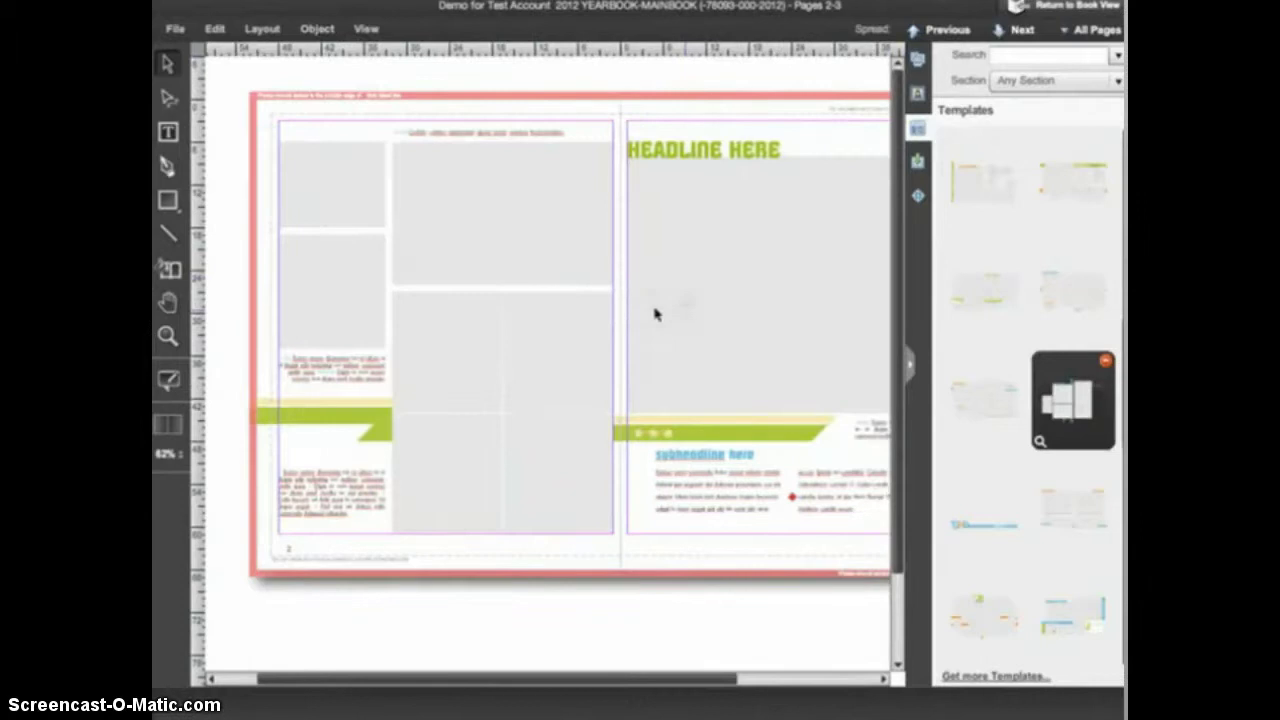
Drop the Sports Page template onto the spread, replace its existing content, and close the Clipboard panel.
left_click_drag(623, 316, 617, 311)
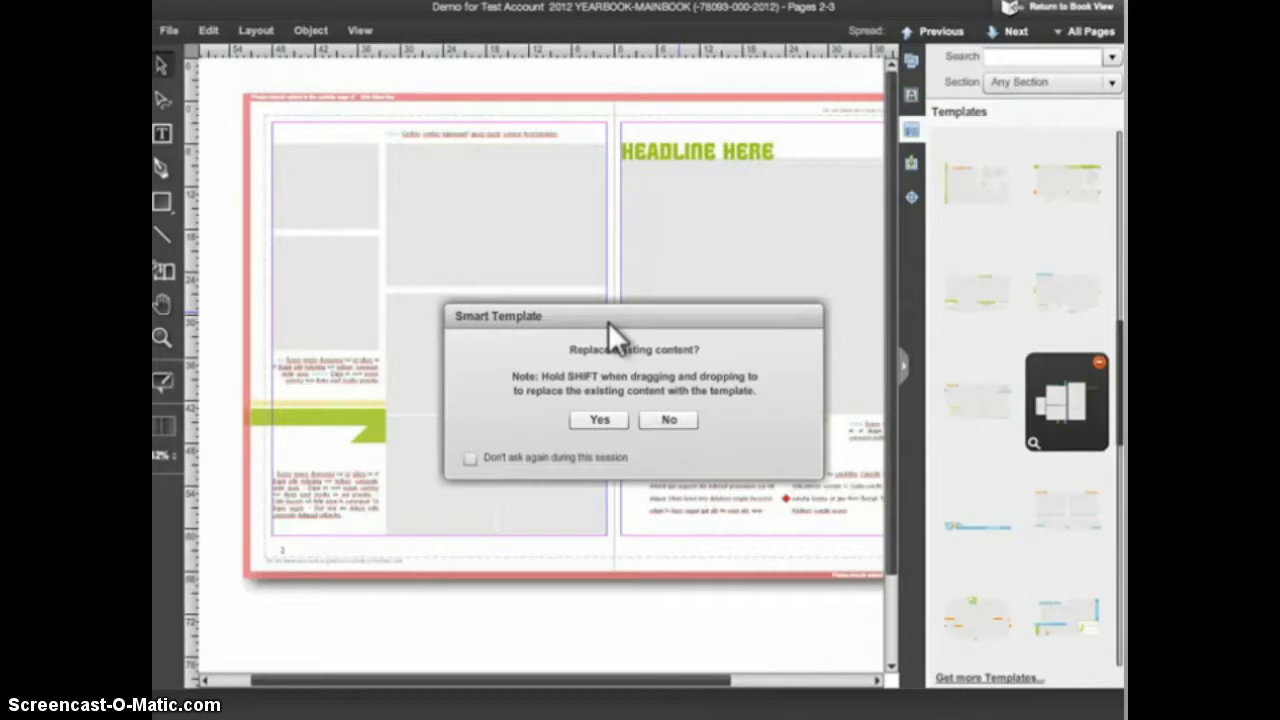
left_click(601, 421)
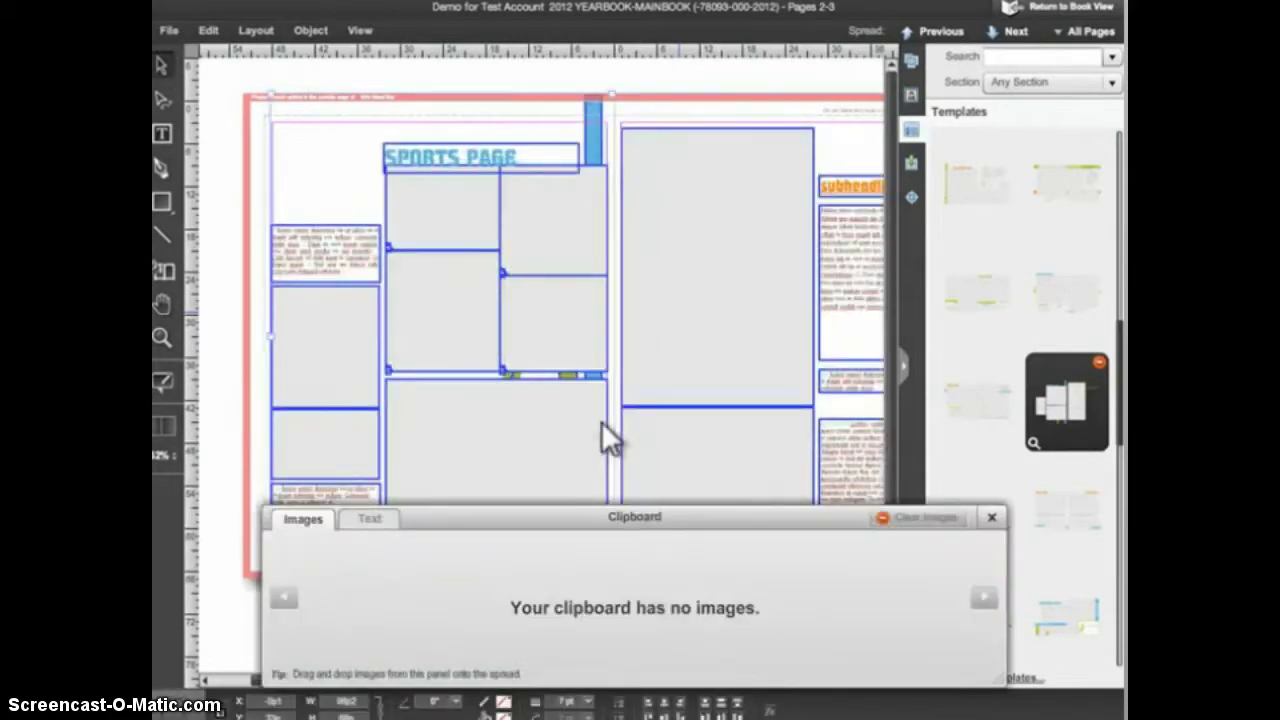
left_click(991, 518)
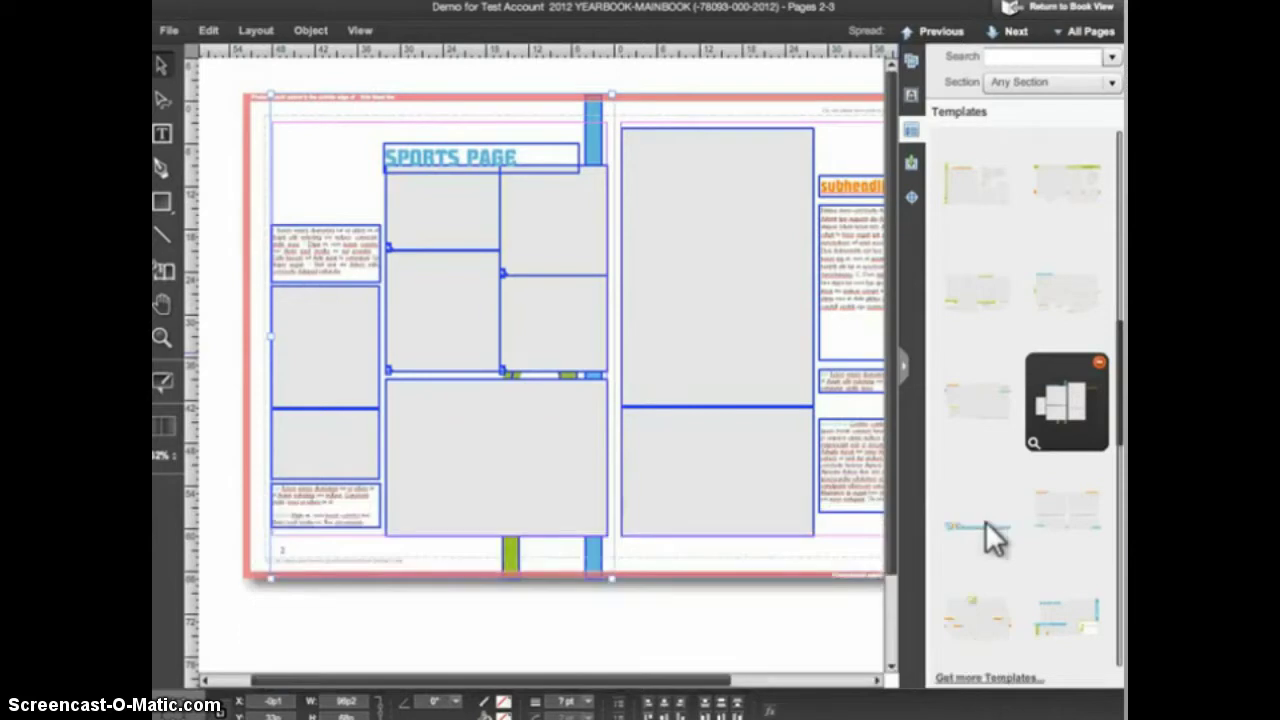
mouse_move(995, 537)
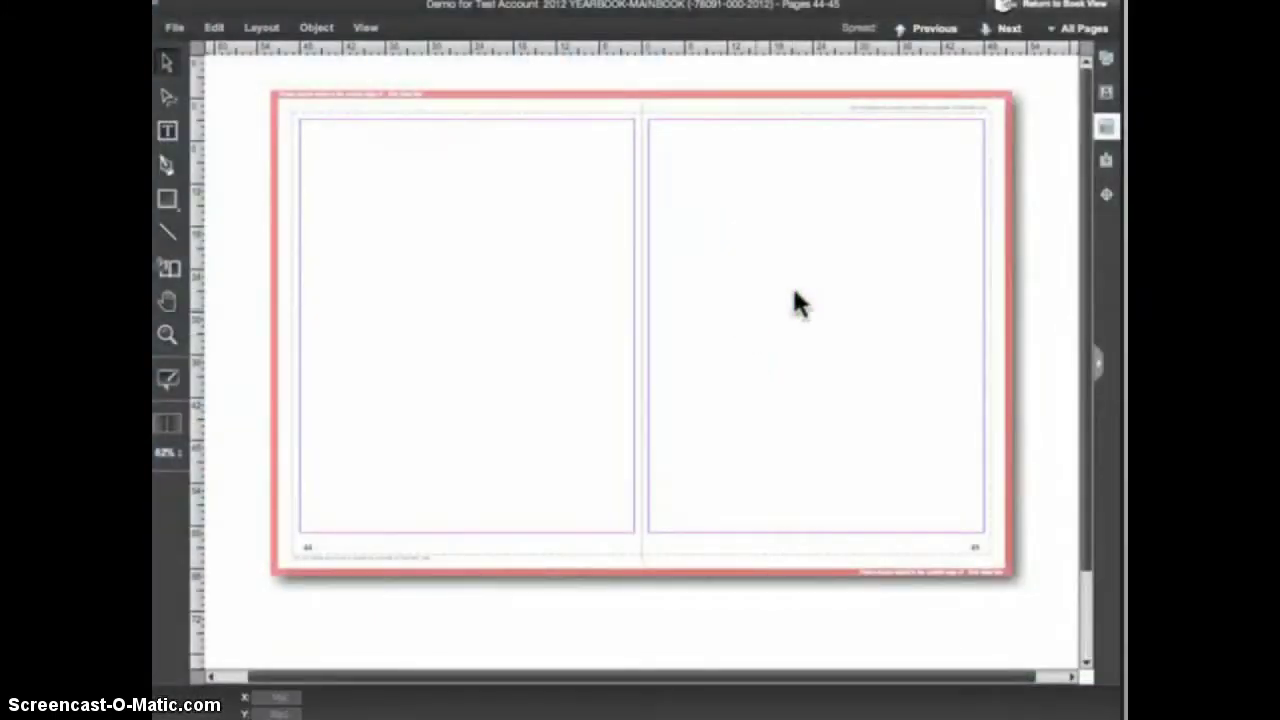
Search templates for 'sd13' and apply template 0013 to pages 44-45.
left_click(1104, 127)
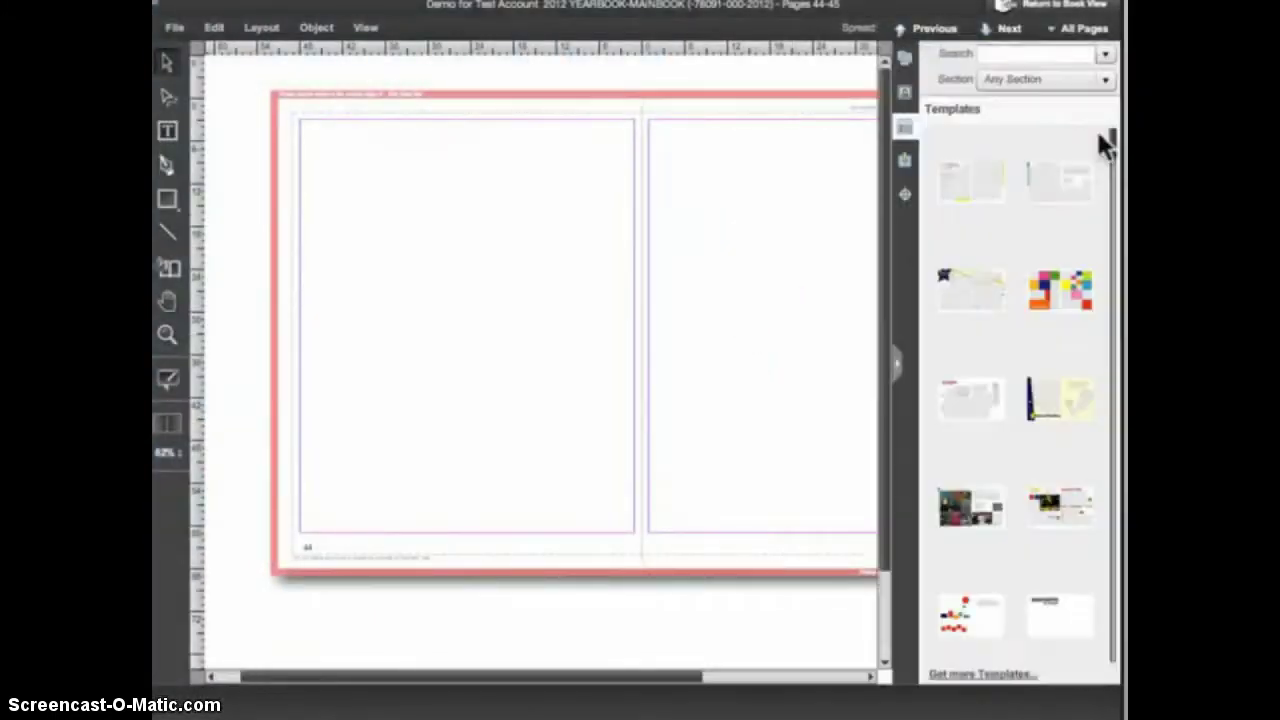
left_click(997, 53)
type("sd")
type("13")
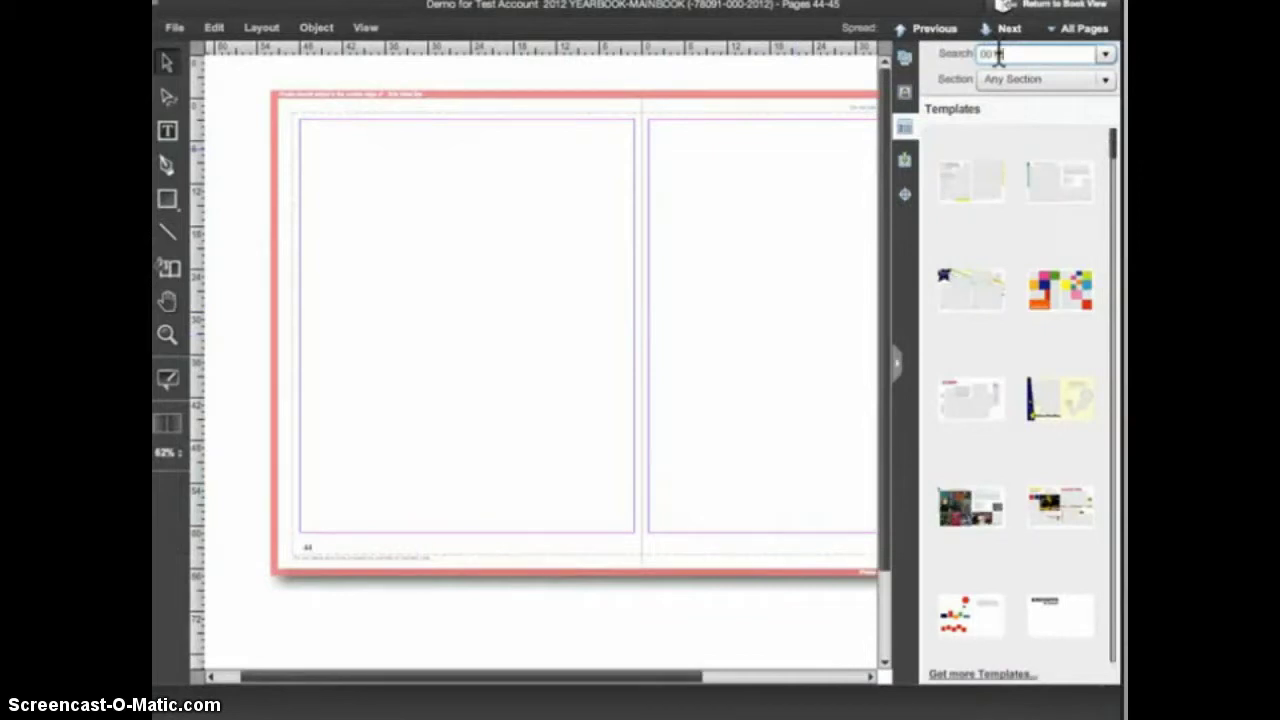
left_click_drag(965, 195, 731, 223)
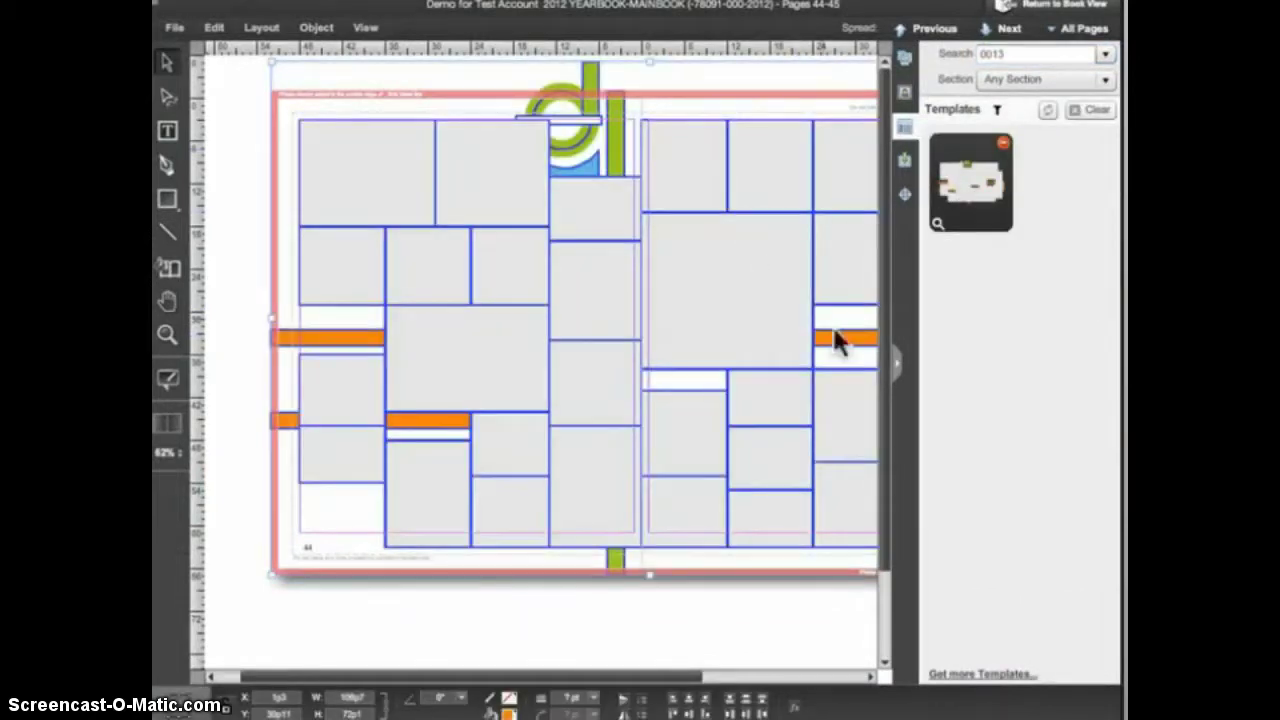
left_click(896, 364)
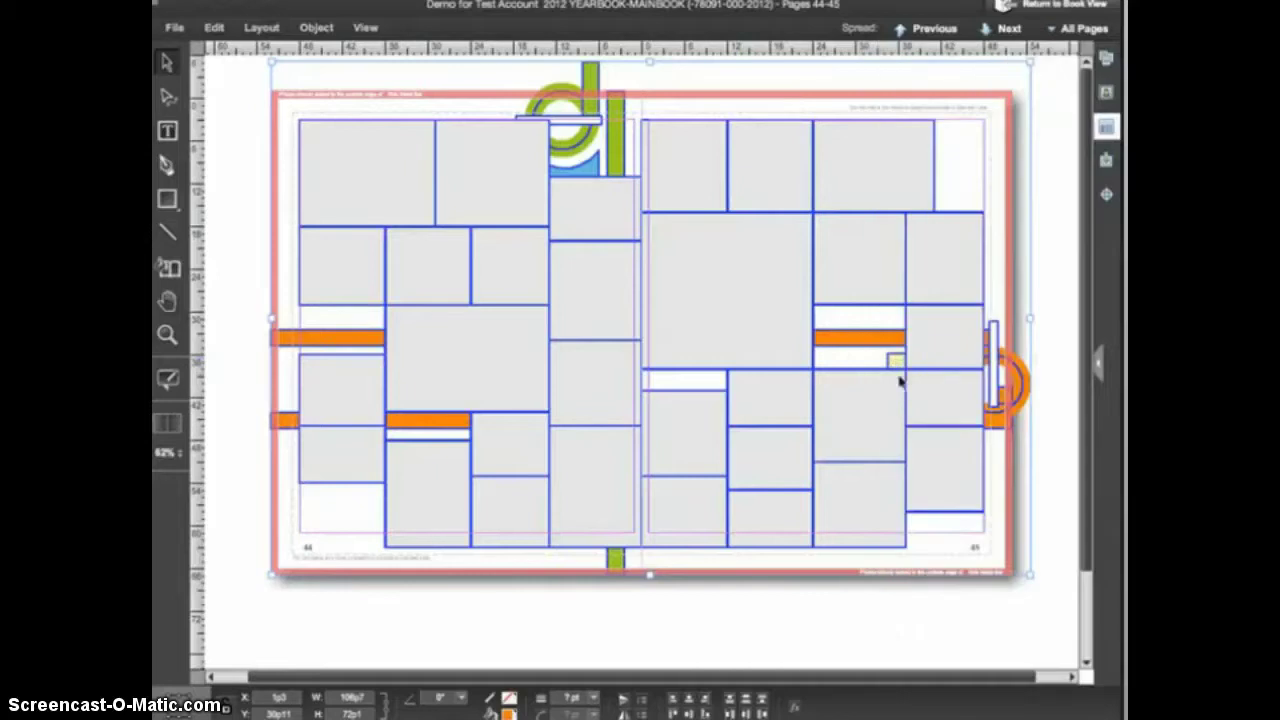
left_click(854, 614)
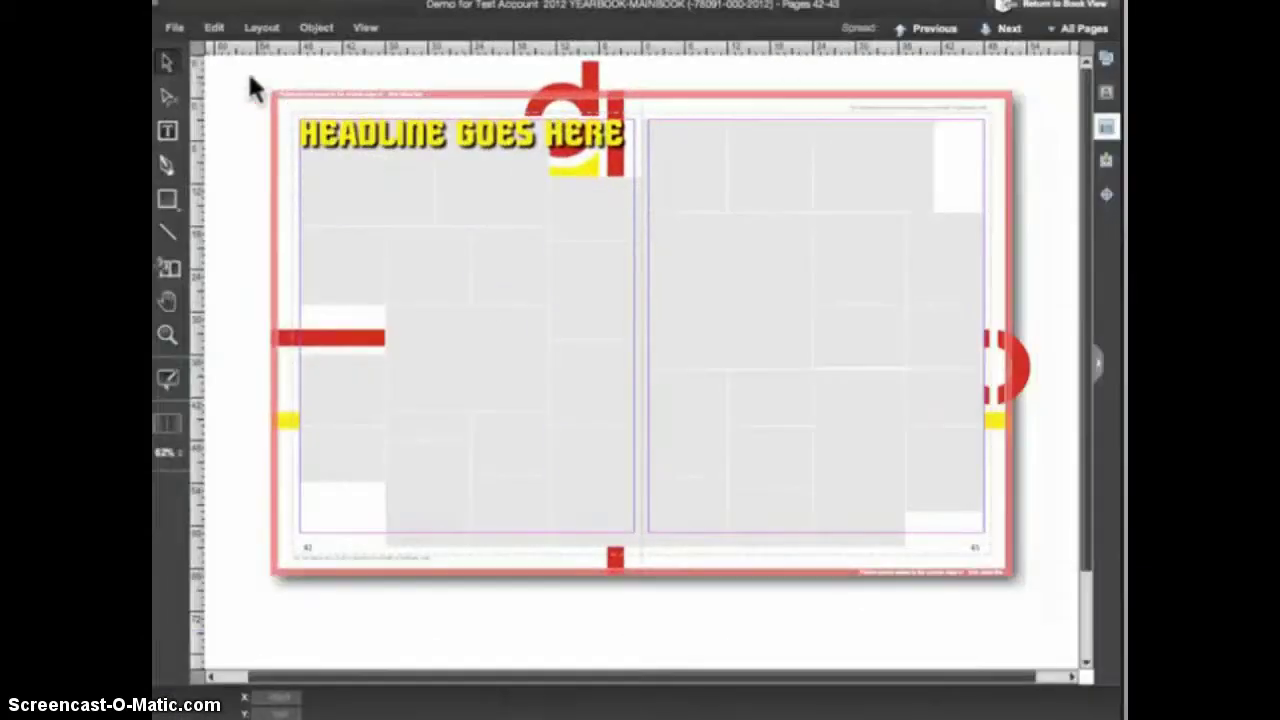
Go to the blank pages 44-45 spread and apply the last headline-and-photo-frame template.
left_click(174, 28)
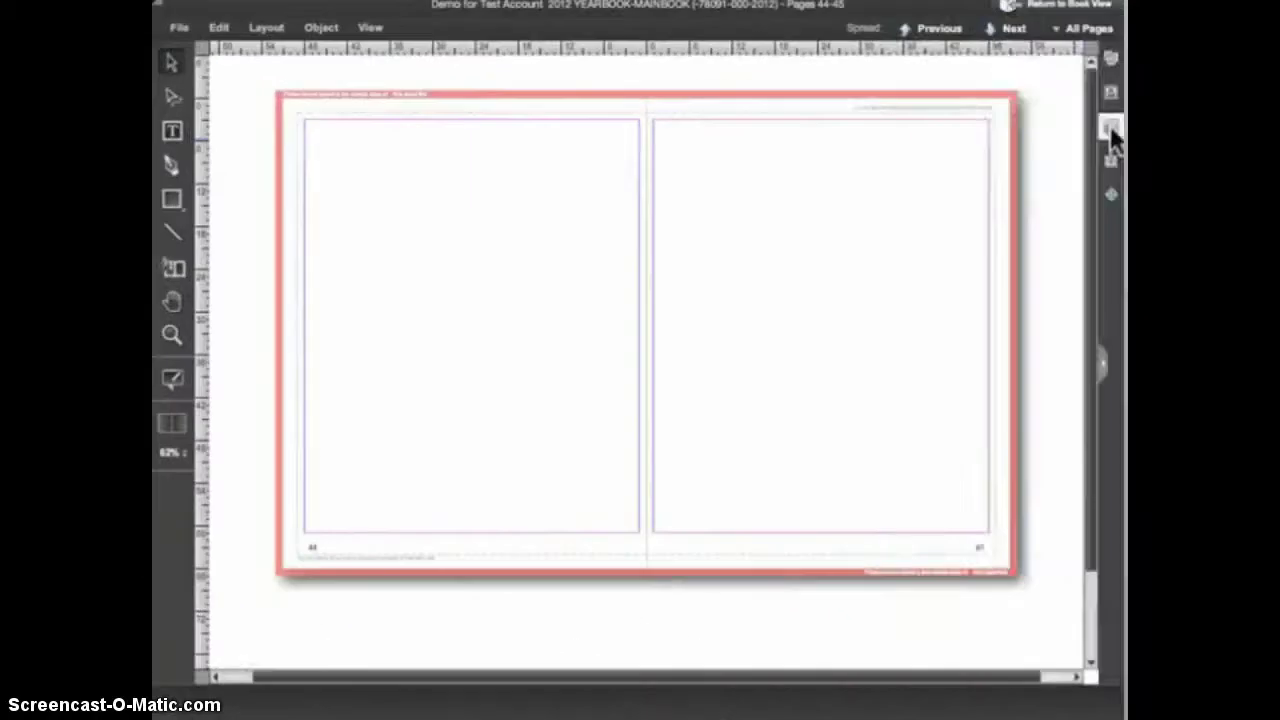
left_click(1110, 125)
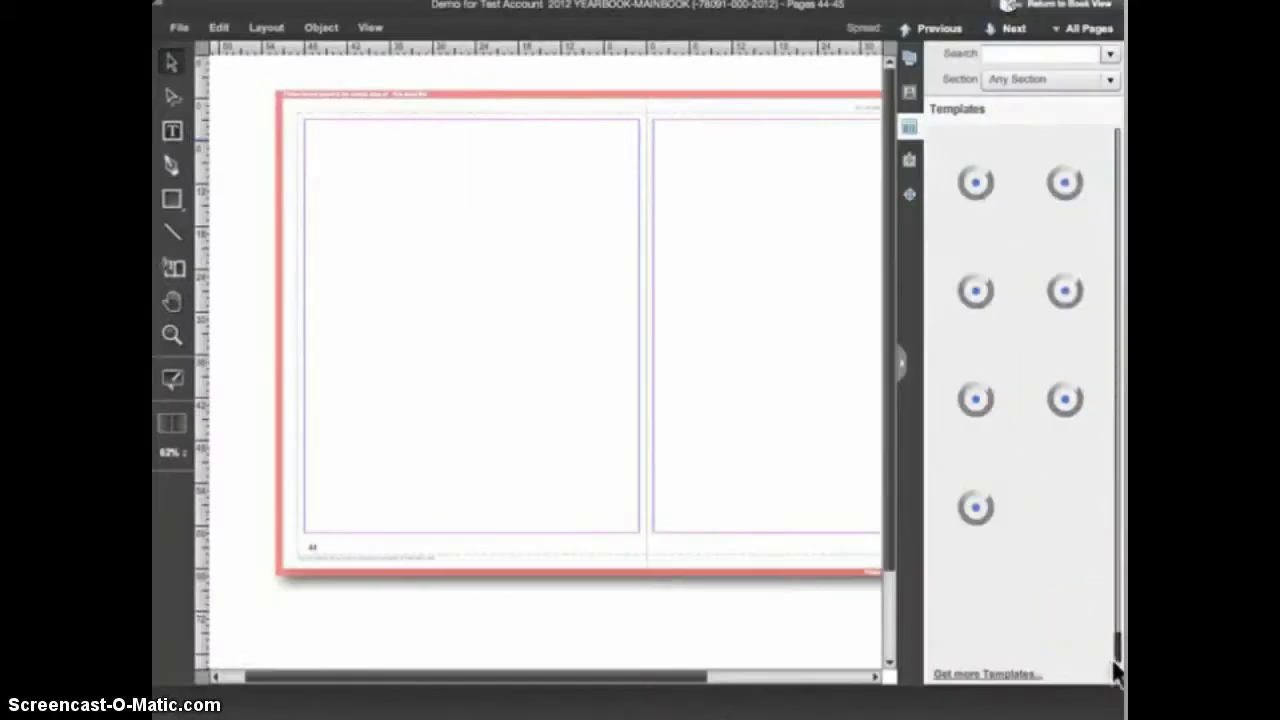
mouse_move(985, 510)
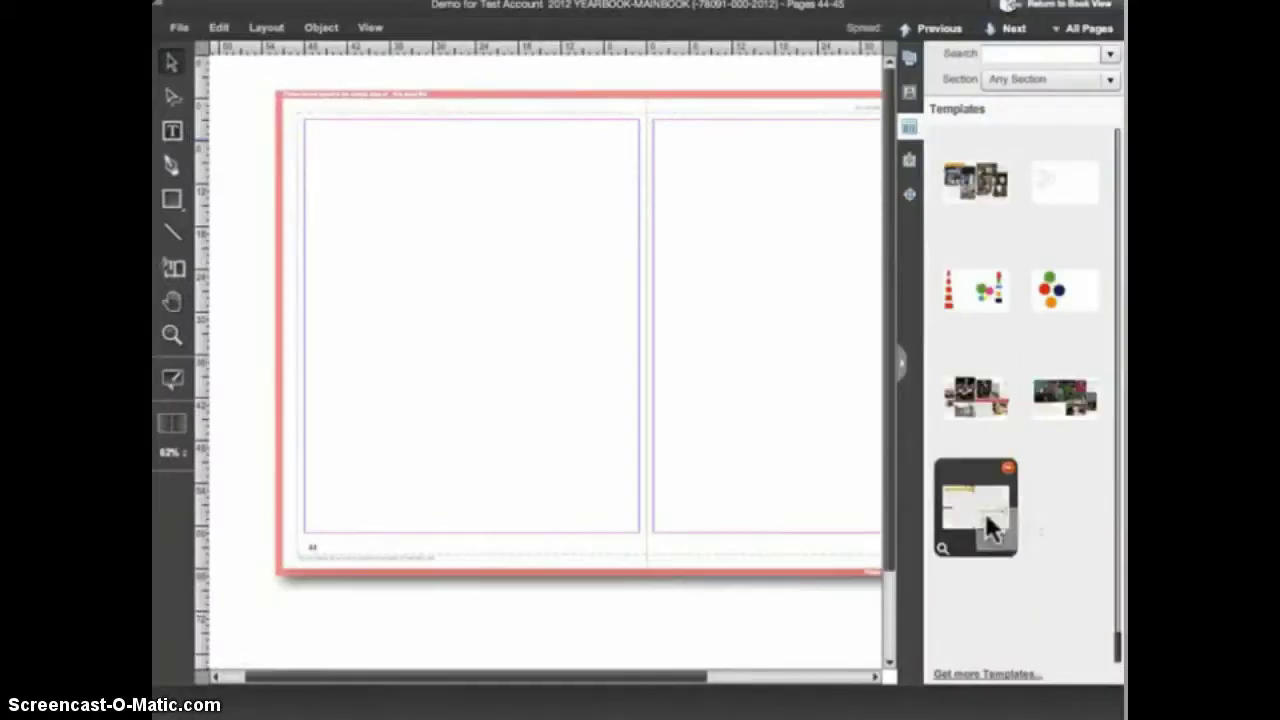
left_click_drag(984, 510, 791, 373)
left_click(753, 609)
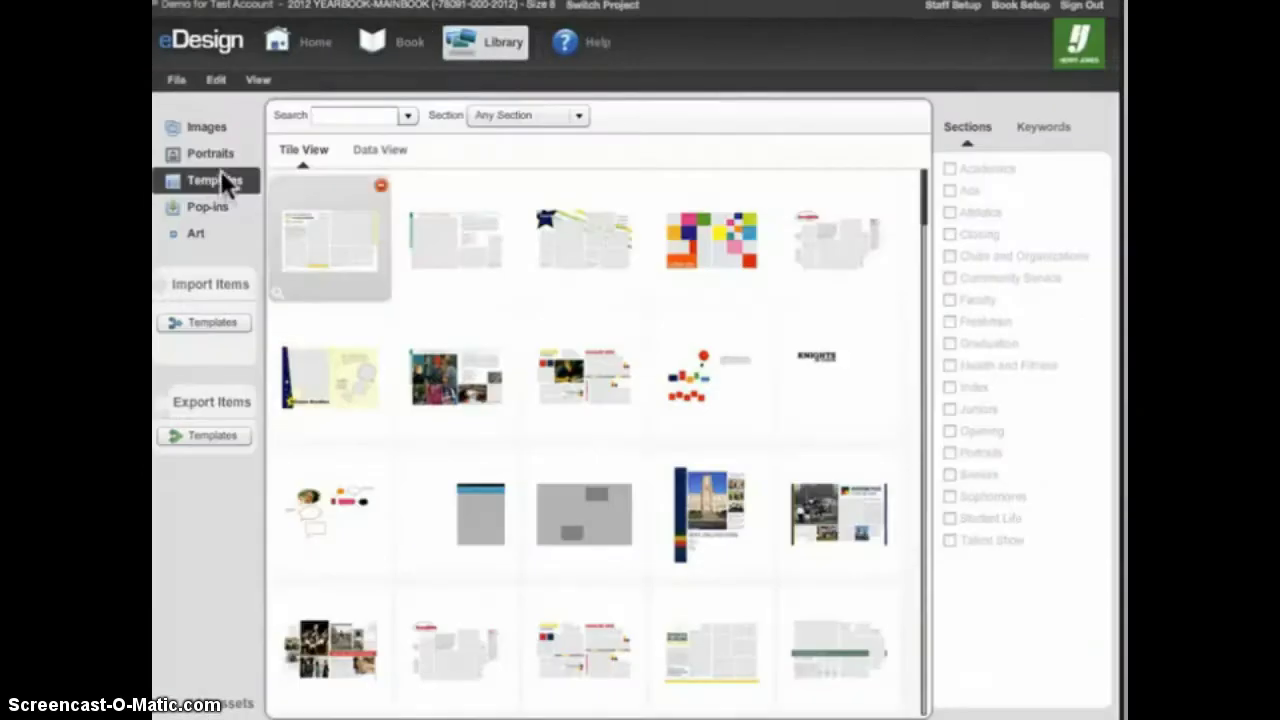
Add the keyword 'collage pages' to the last template in the Library Templates list.
left_click_drag(921, 190, 937, 712)
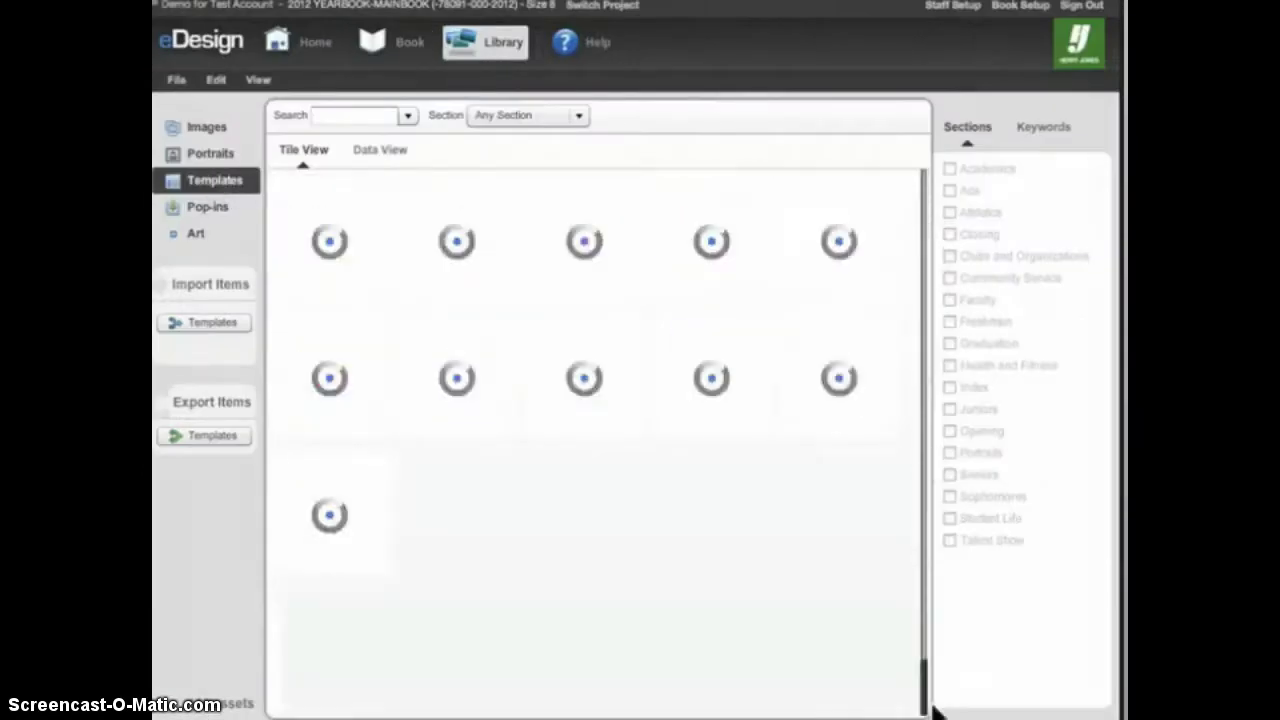
left_click(309, 512)
left_click(1040, 128)
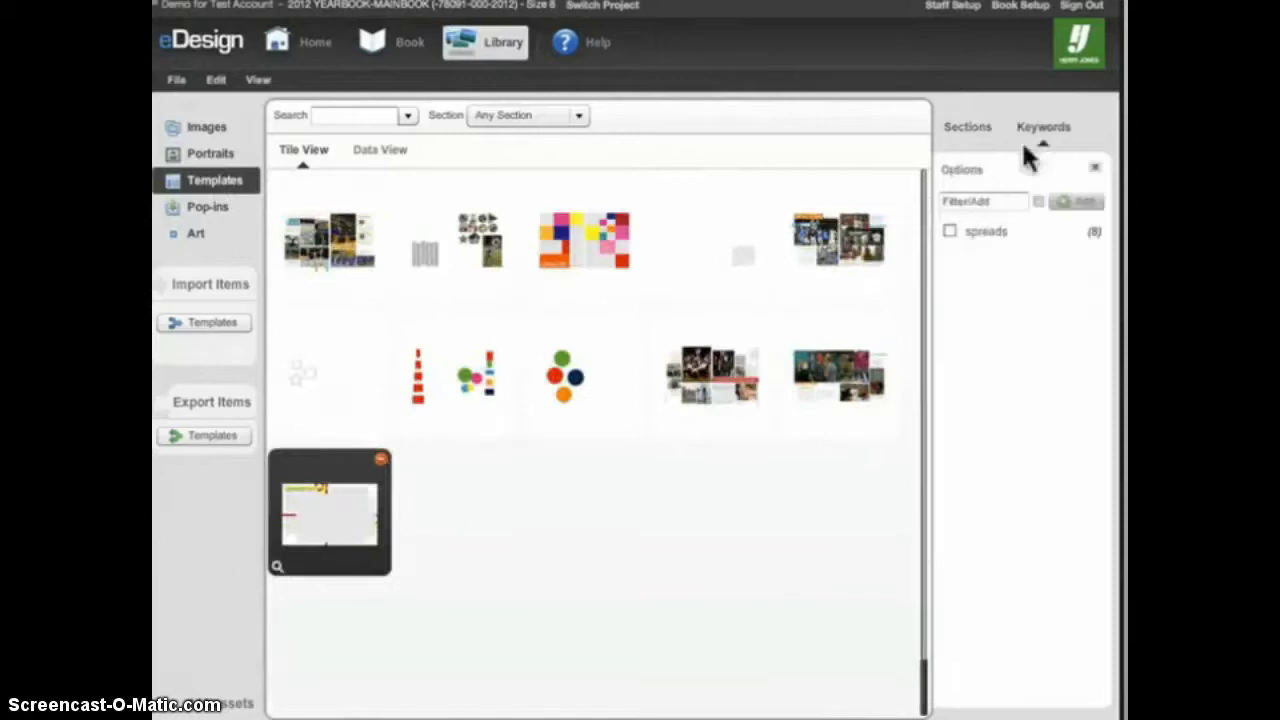
left_click(977, 200)
type("c")
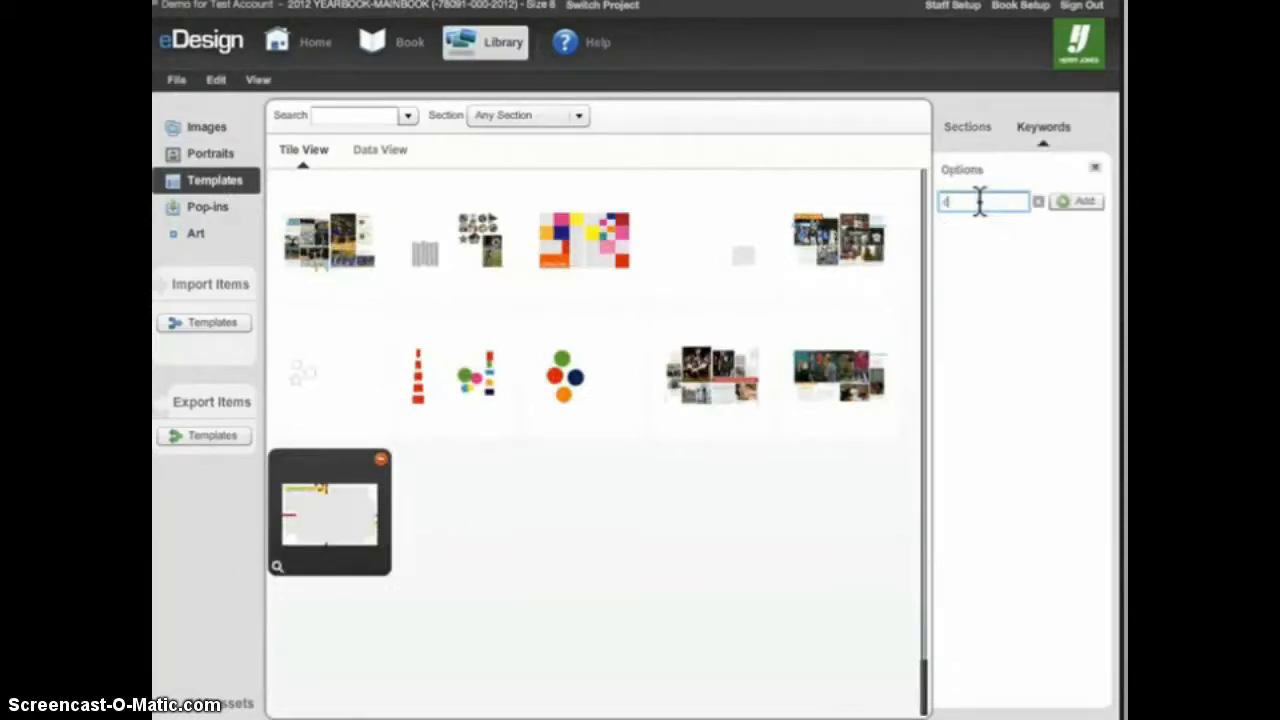
type("ollage pages")
key("Return")
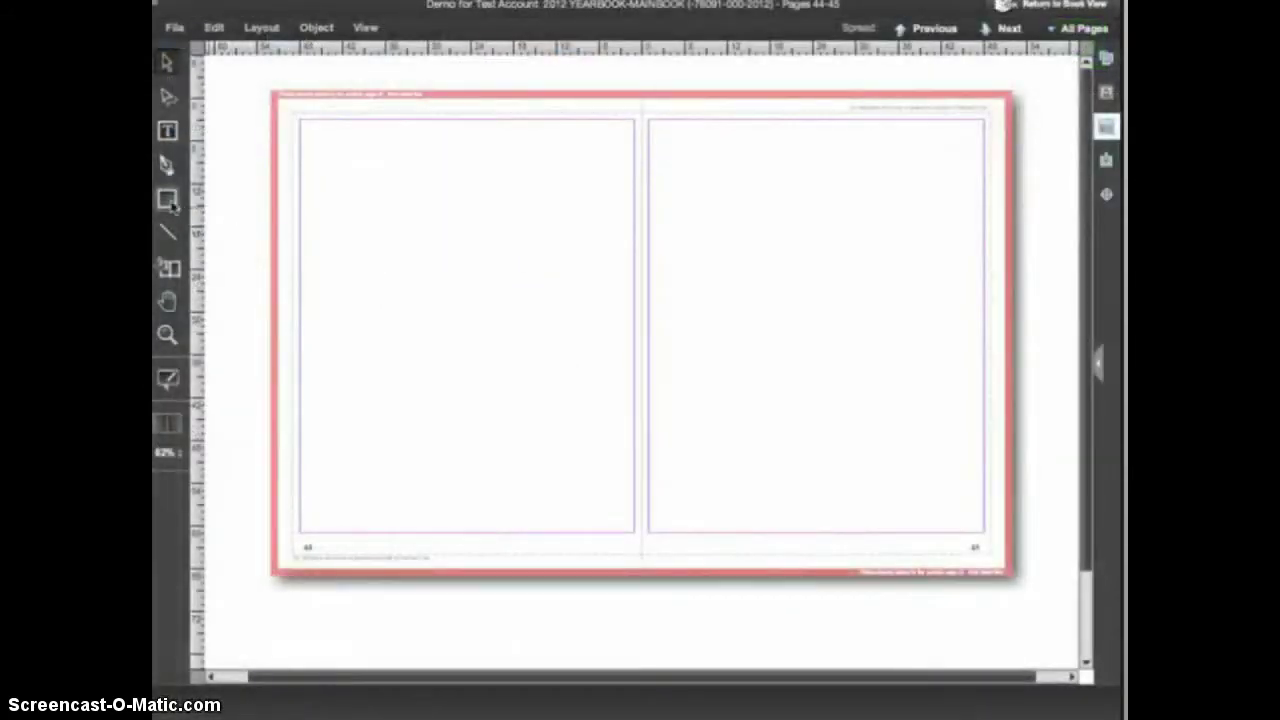
Draw a frame covering the whole spread and fill it with the building photo.
left_click(167, 199)
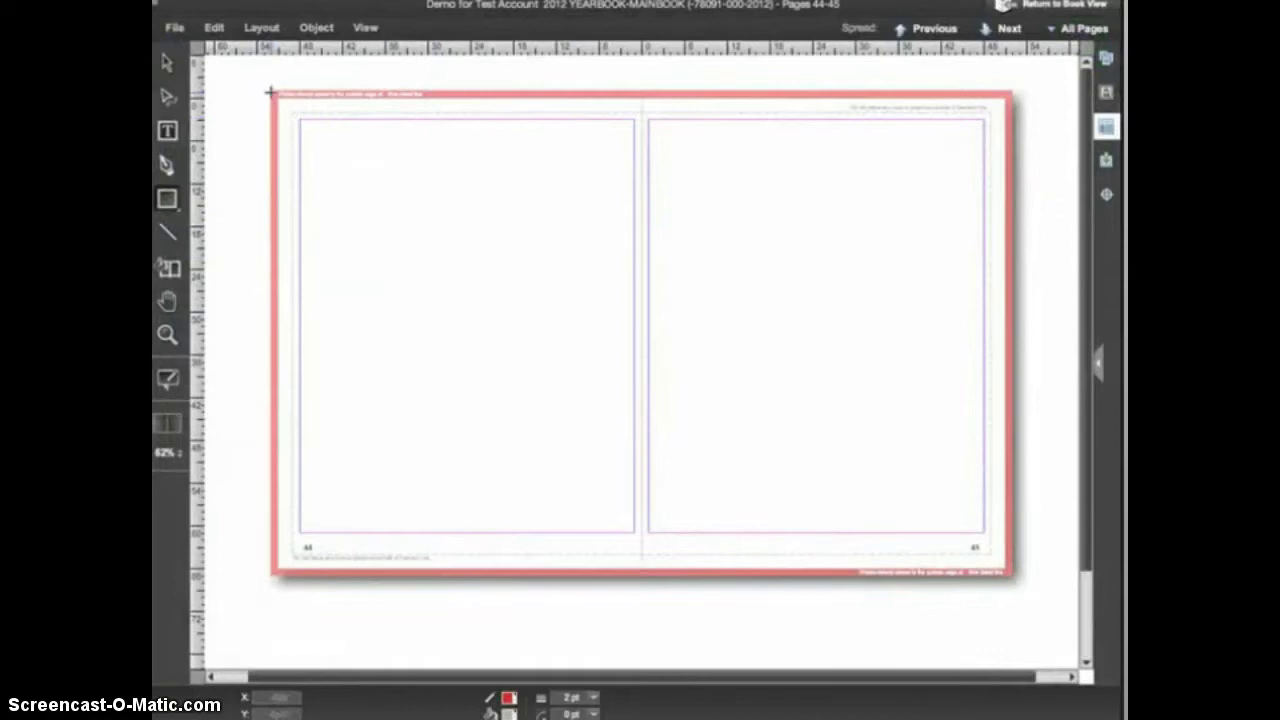
mouse_move(270, 92)
left_mouse_down()
mouse_move(571, 340)
mouse_move(794, 486)
mouse_move(1013, 575)
left_mouse_up()
left_click(1106, 58)
left_click_drag(900, 200, 517, 114)
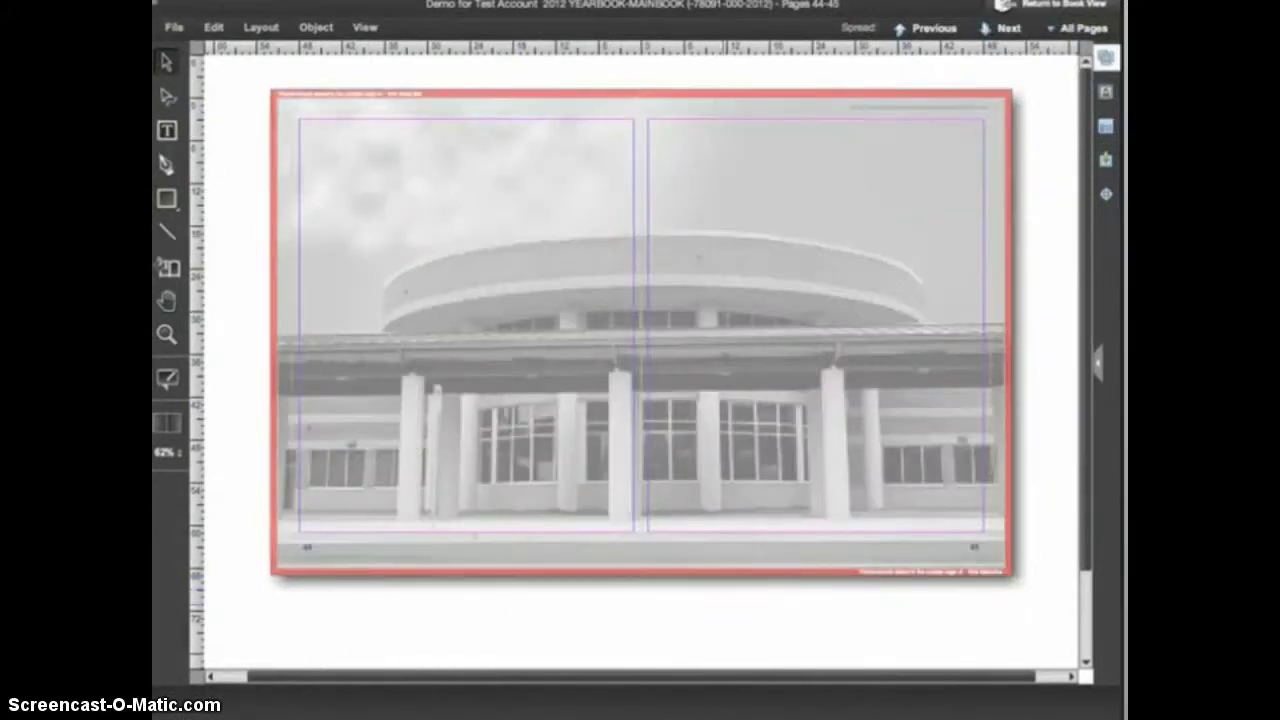
Add a navy left-edge strip holding six photo boxes, then save the spread as a template.
left_click_drag(269, 87, 333, 398)
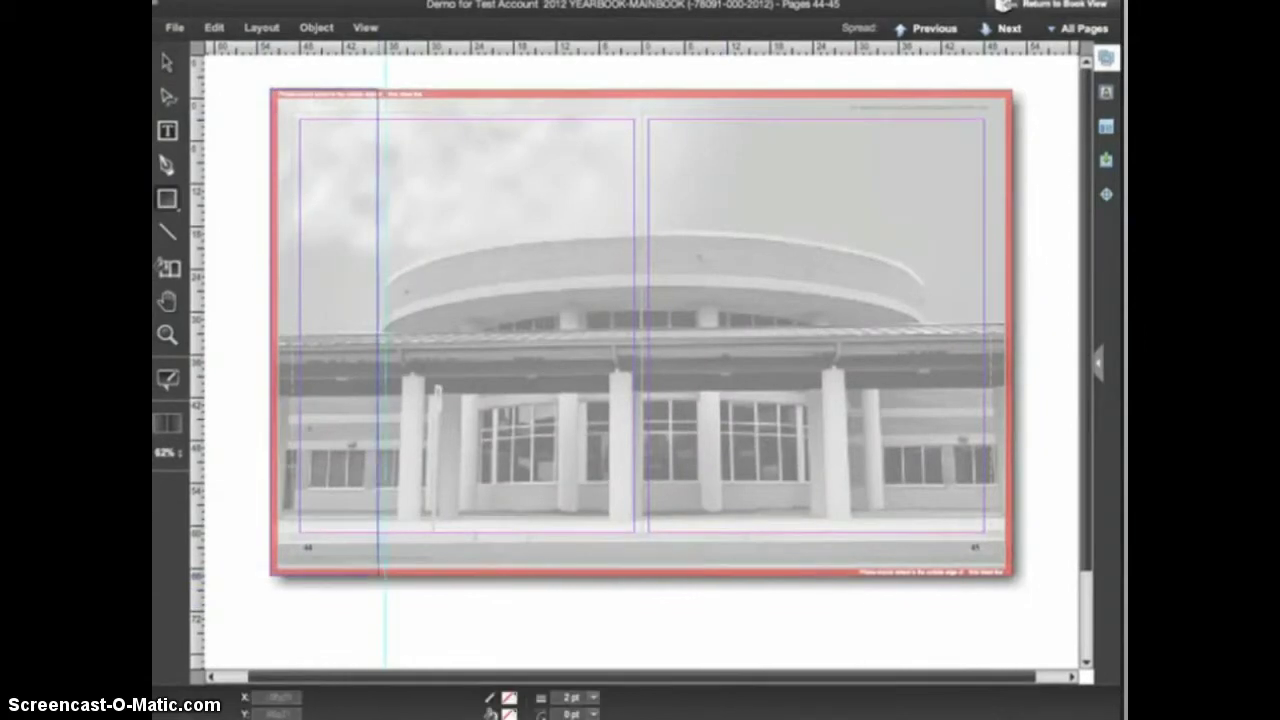
left_click_drag(380, 578, 384, 575)
left_click(510, 714)
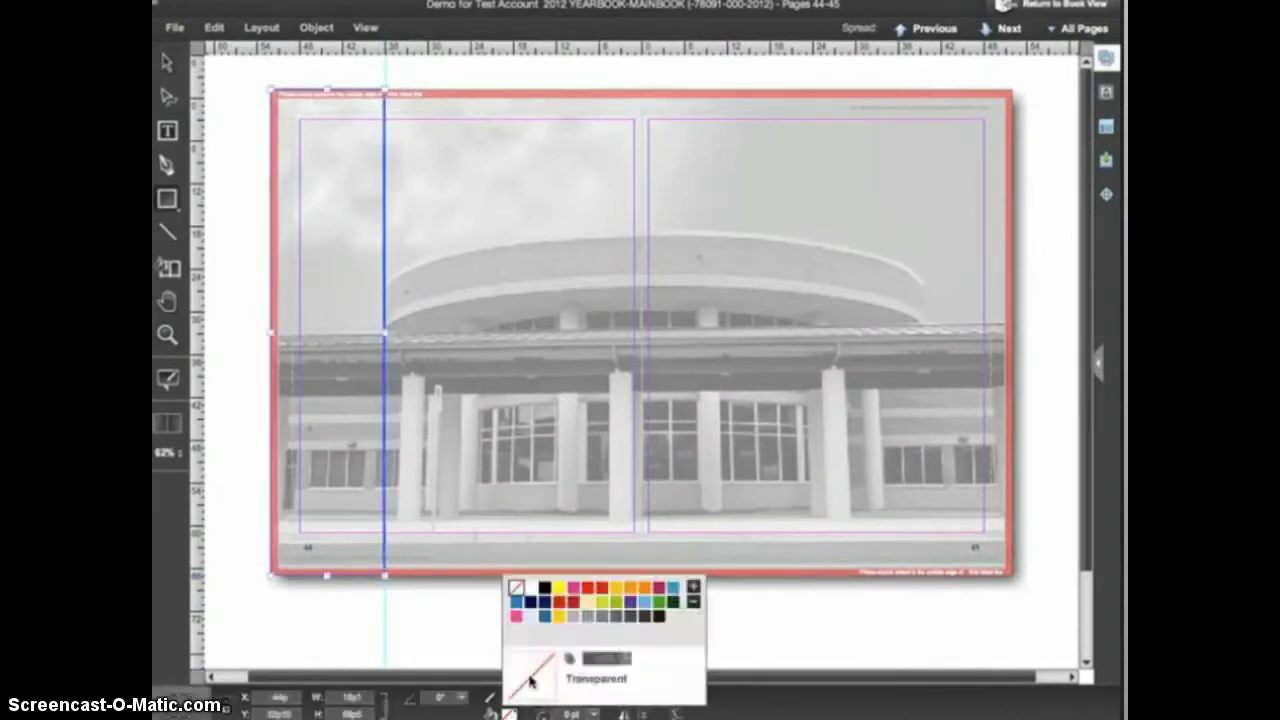
left_click(531, 603)
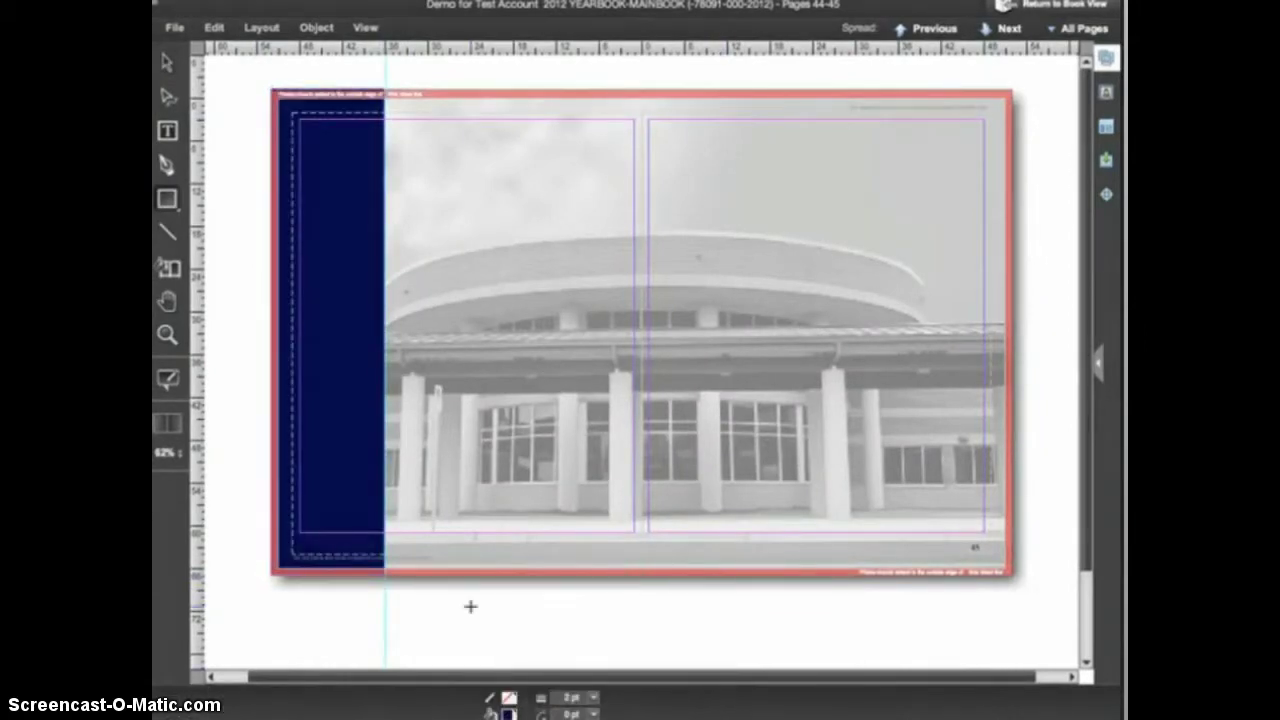
left_click(1105, 125)
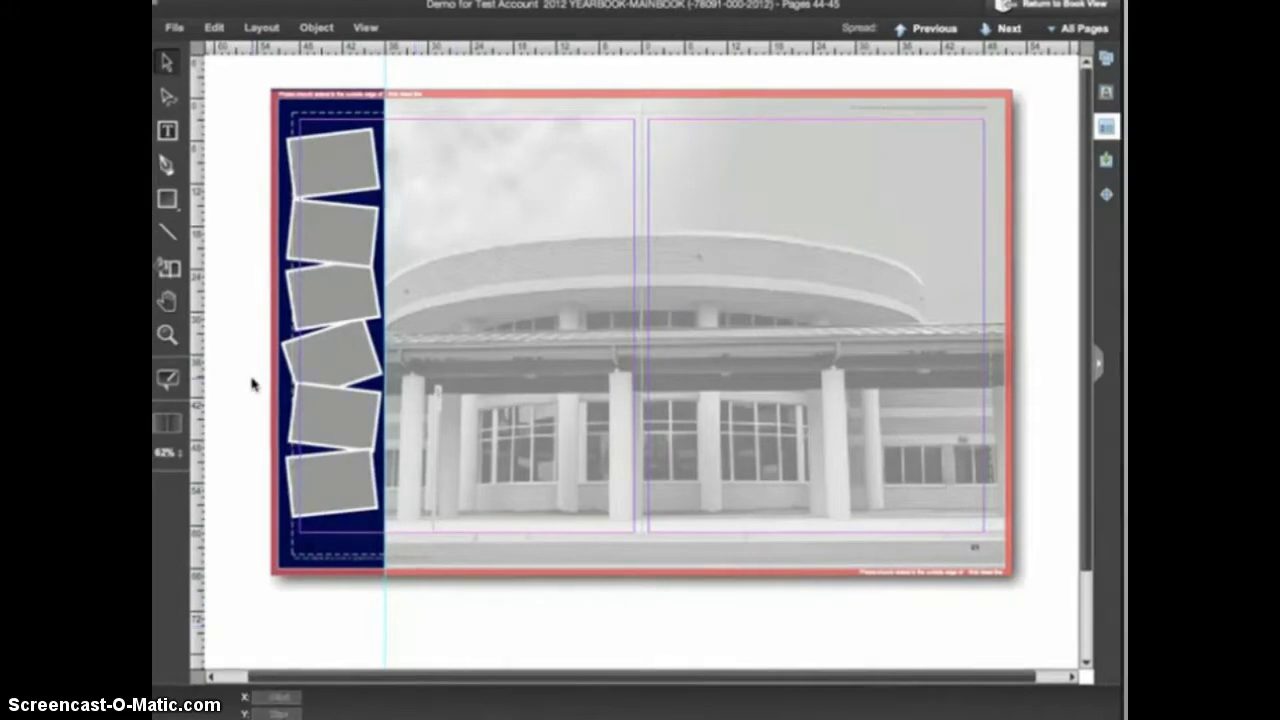
left_click(175, 28)
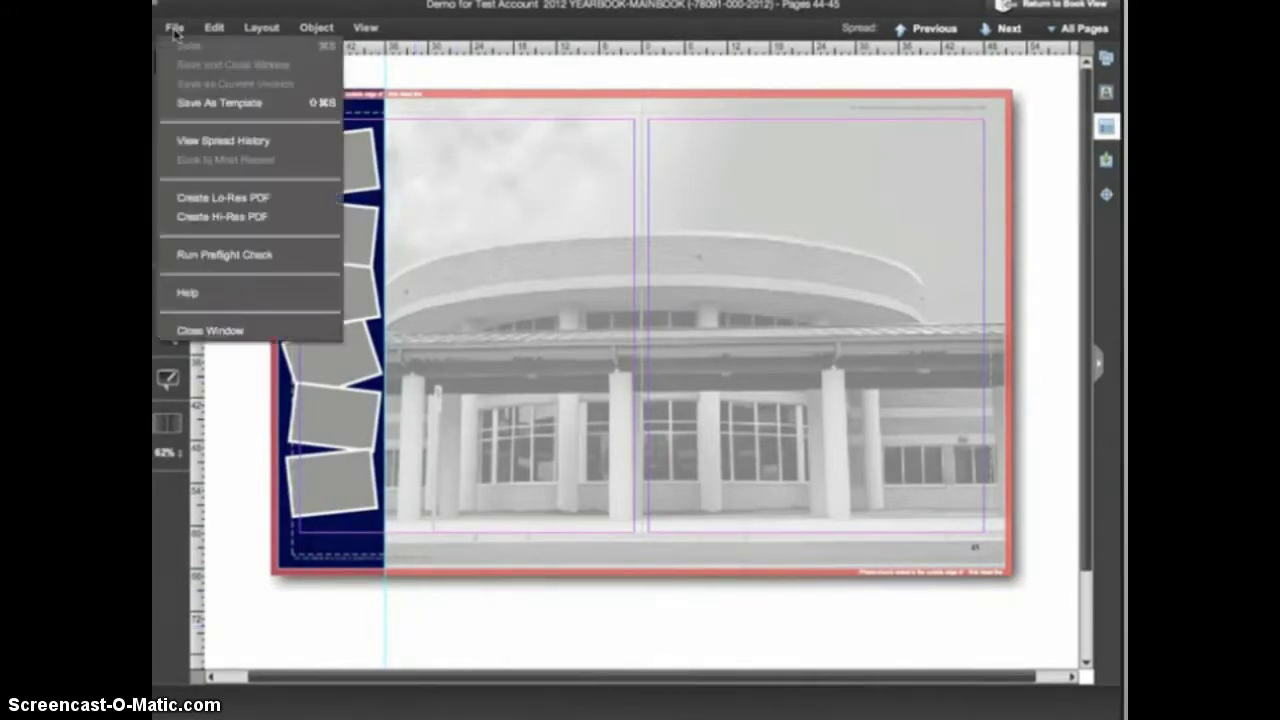
left_click(195, 103)
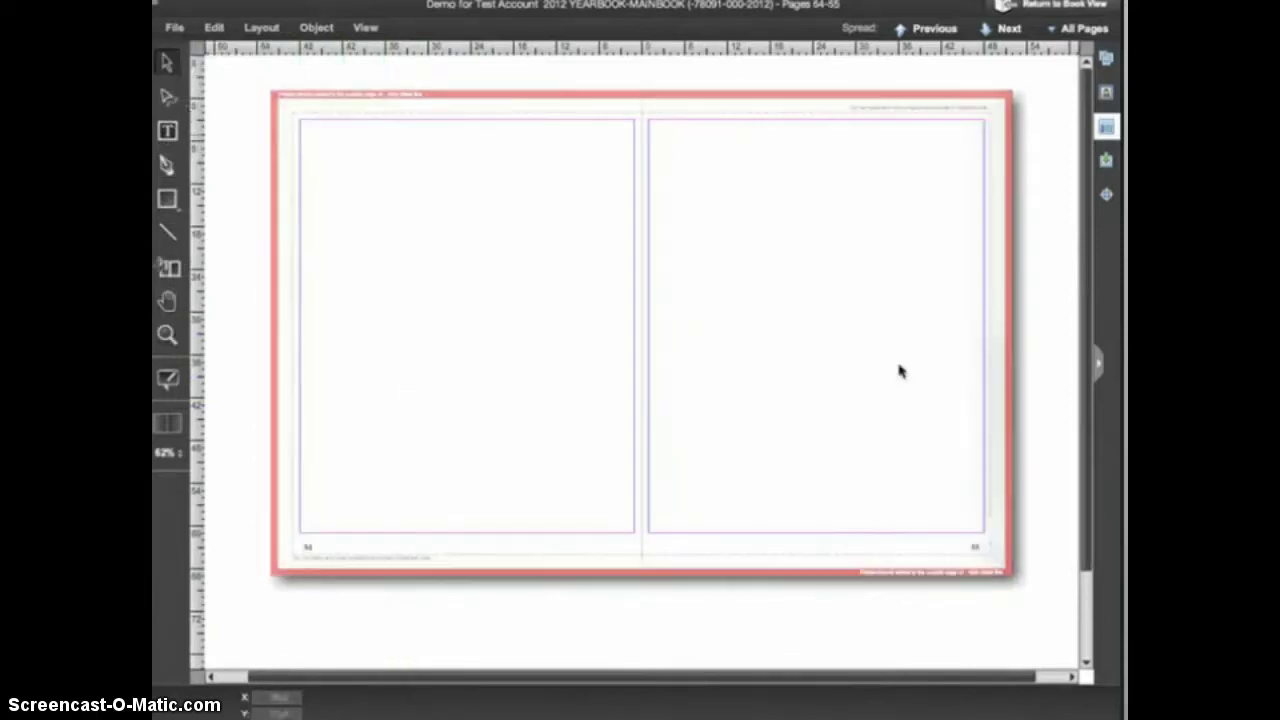
Apply the new navy collage template to the blank pages 54-55 spread.
left_click(1105, 128)
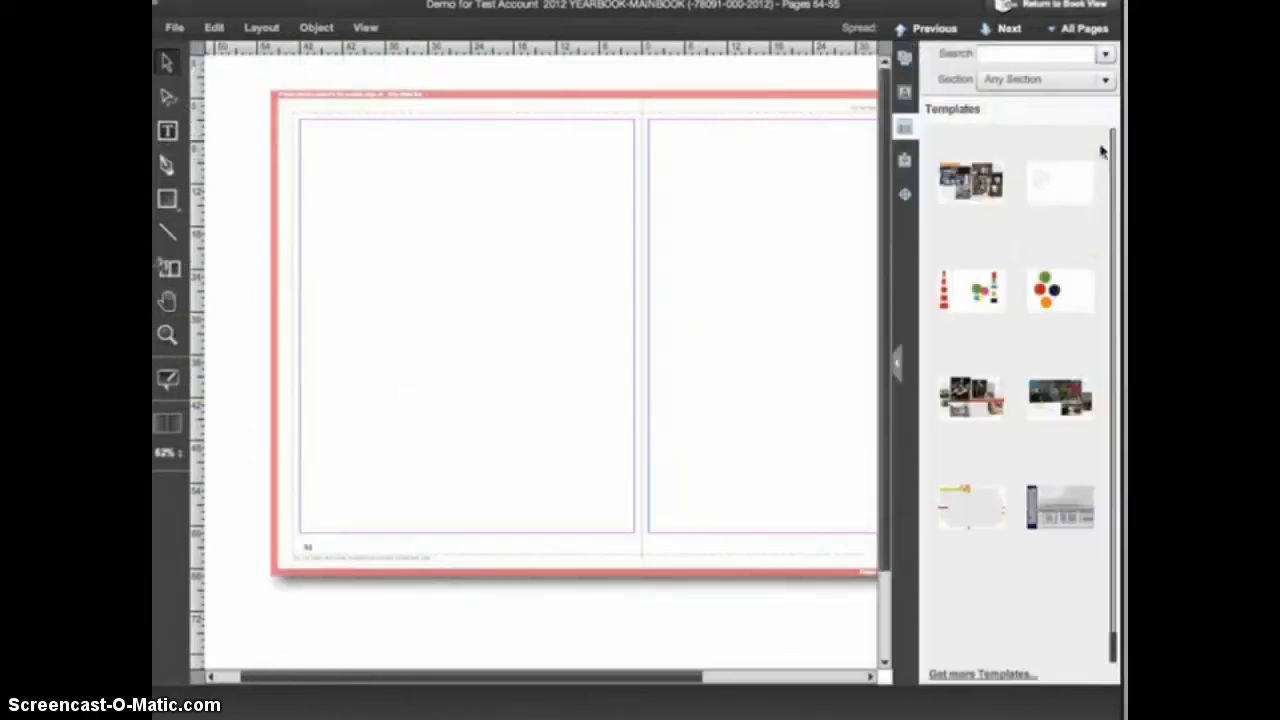
left_click_drag(1075, 517, 780, 417)
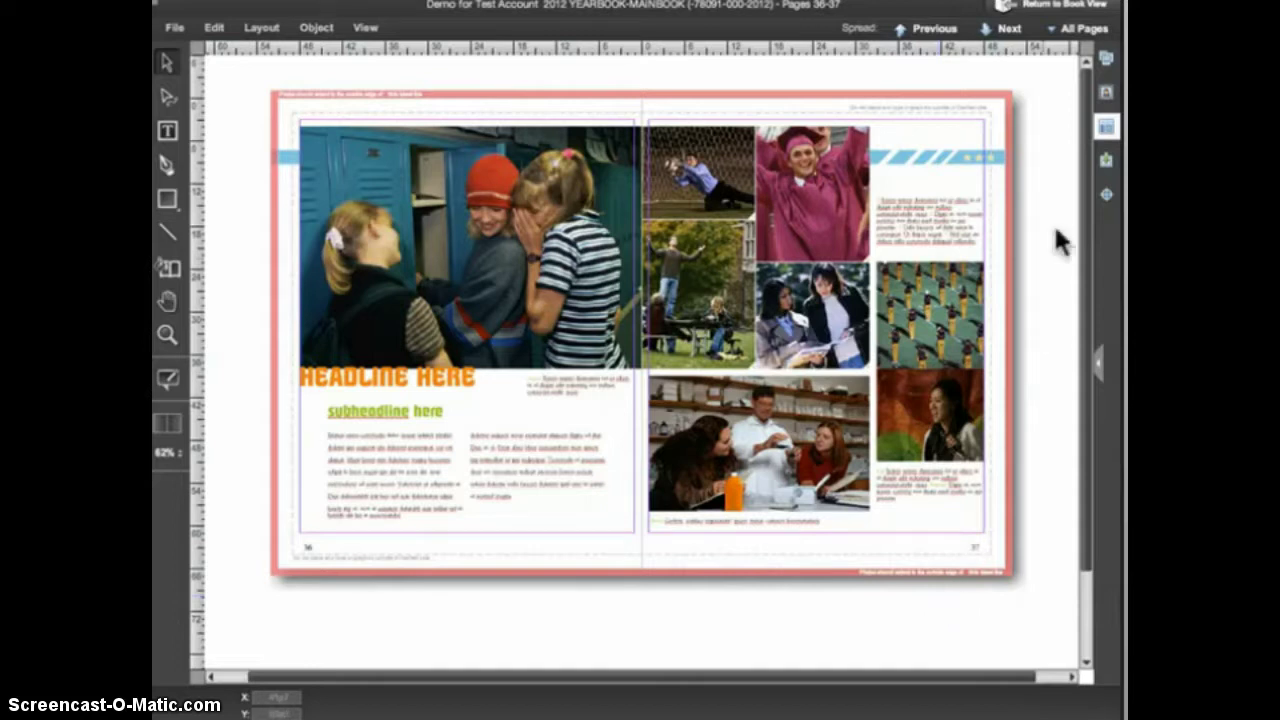
Apply a spreads template to pages 36-37, reflow its existing photos, and select the lower-middle photo on page 37.
left_click(1106, 127)
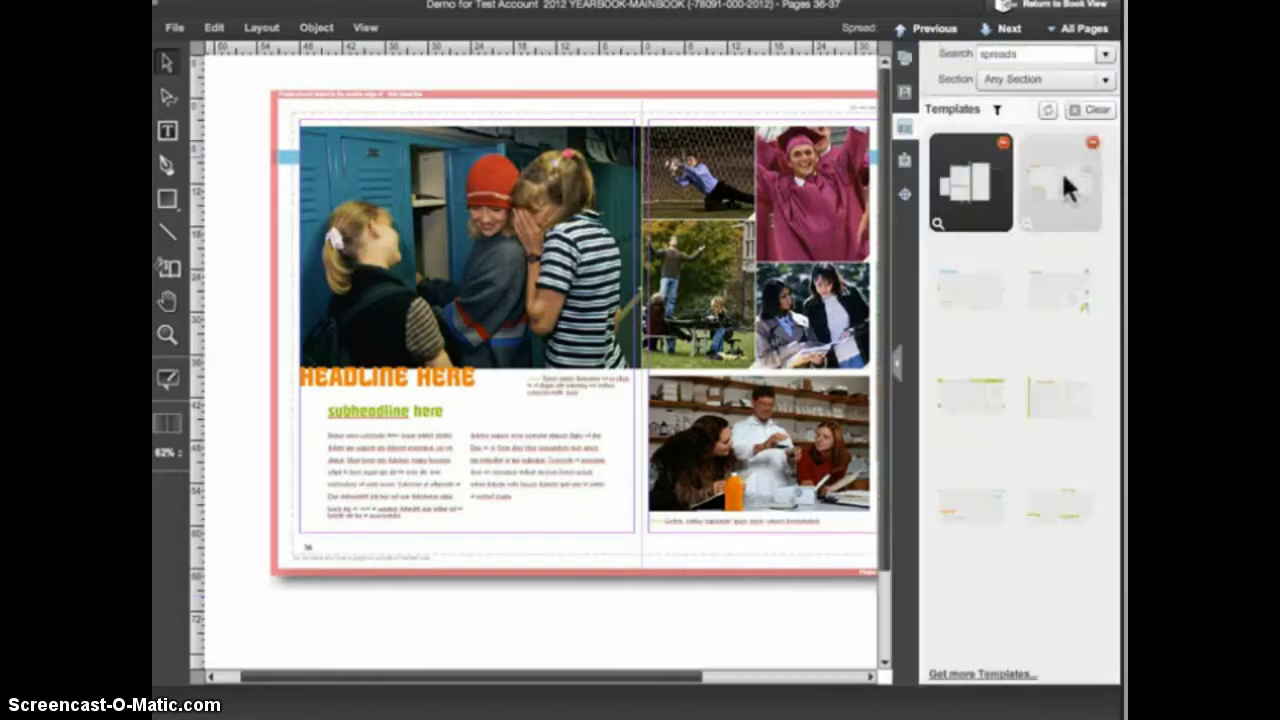
left_click_drag(978, 298, 725, 286)
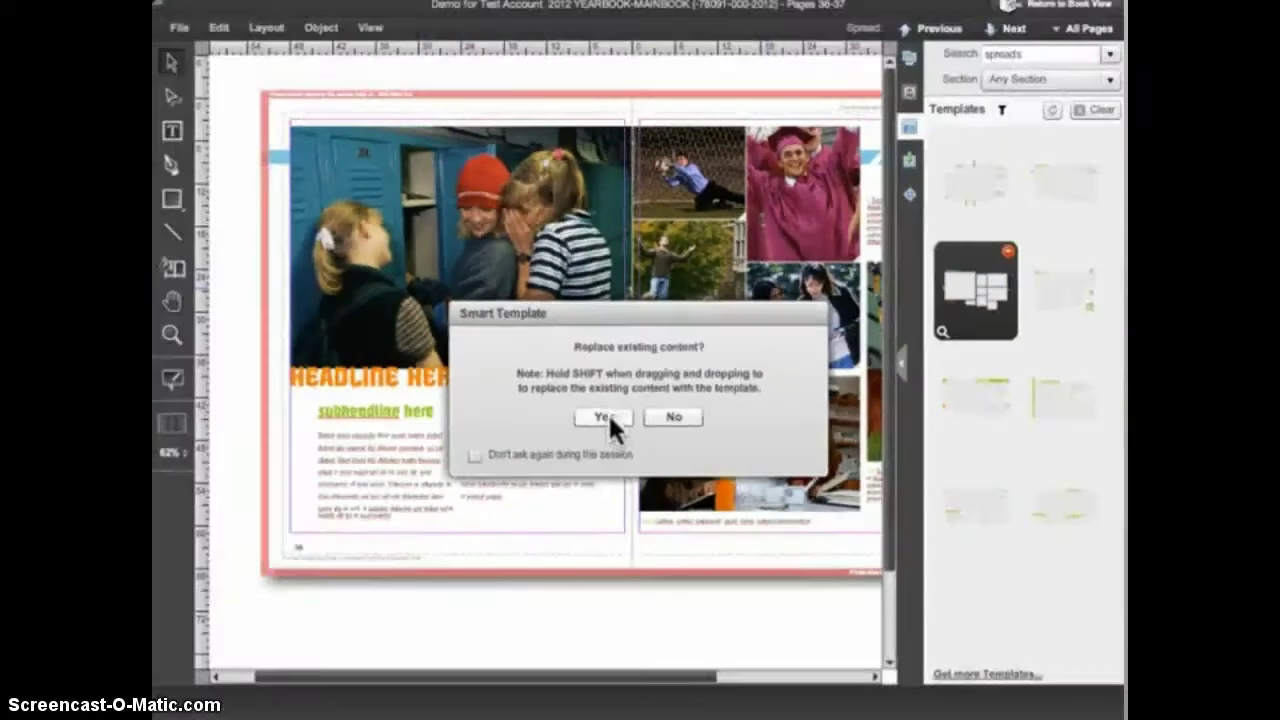
left_click(610, 446)
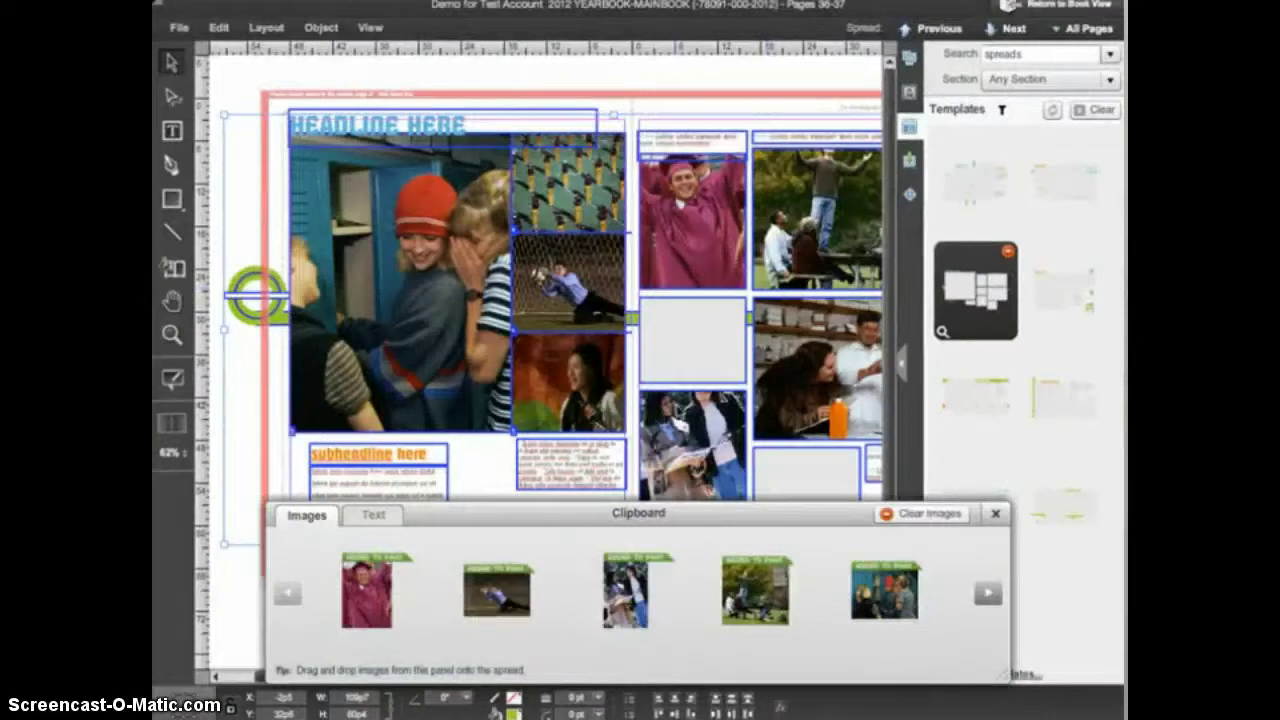
left_click(905, 378)
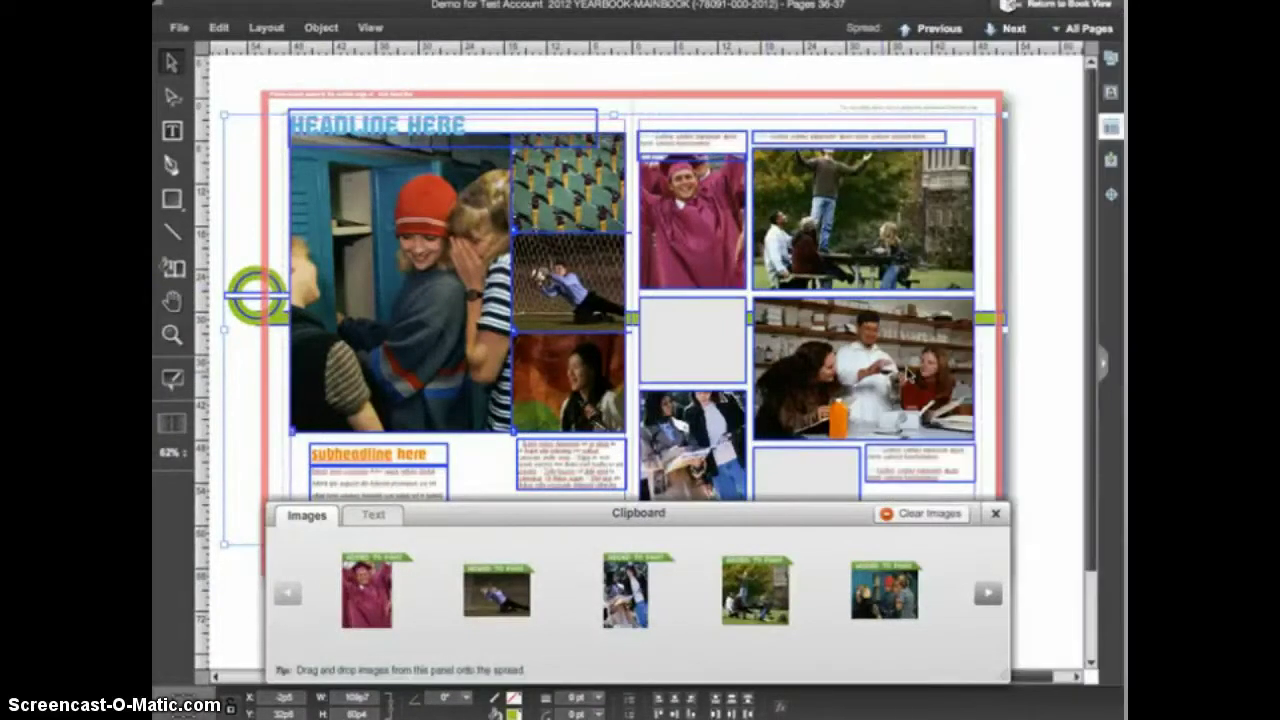
scroll(645, 357, "down", 1)
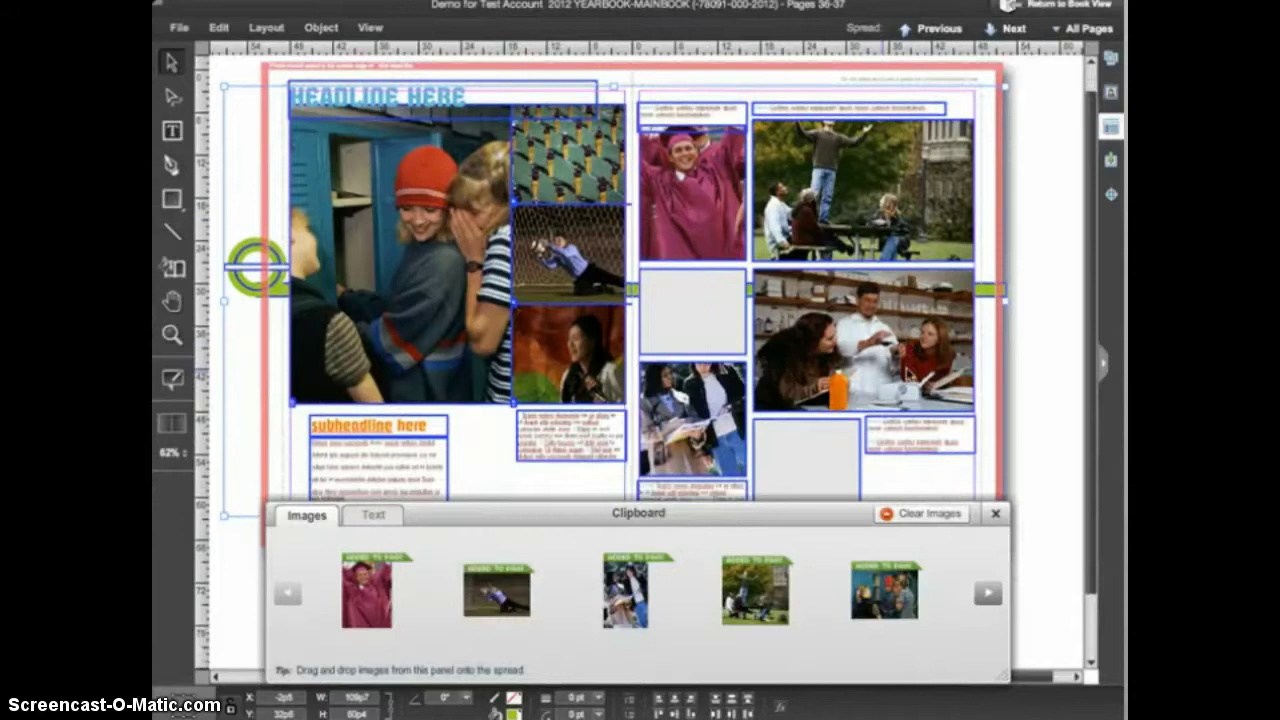
left_click(1040, 422)
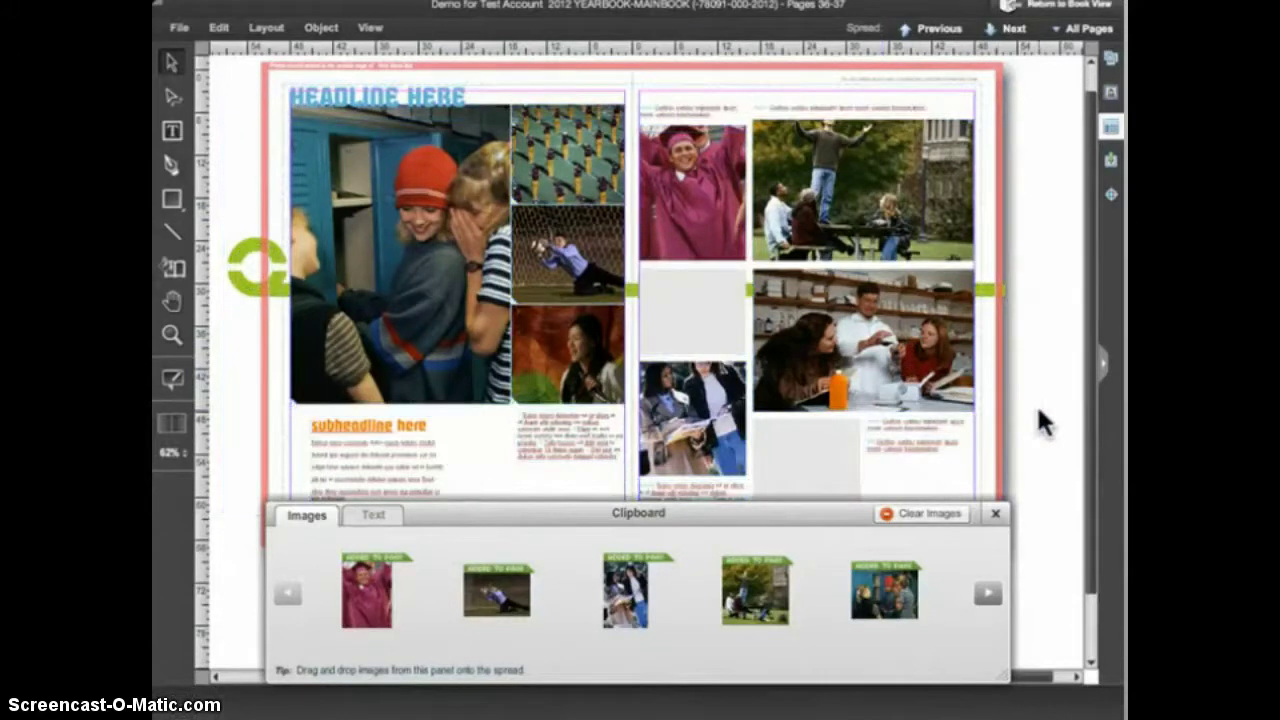
left_click(675, 412)
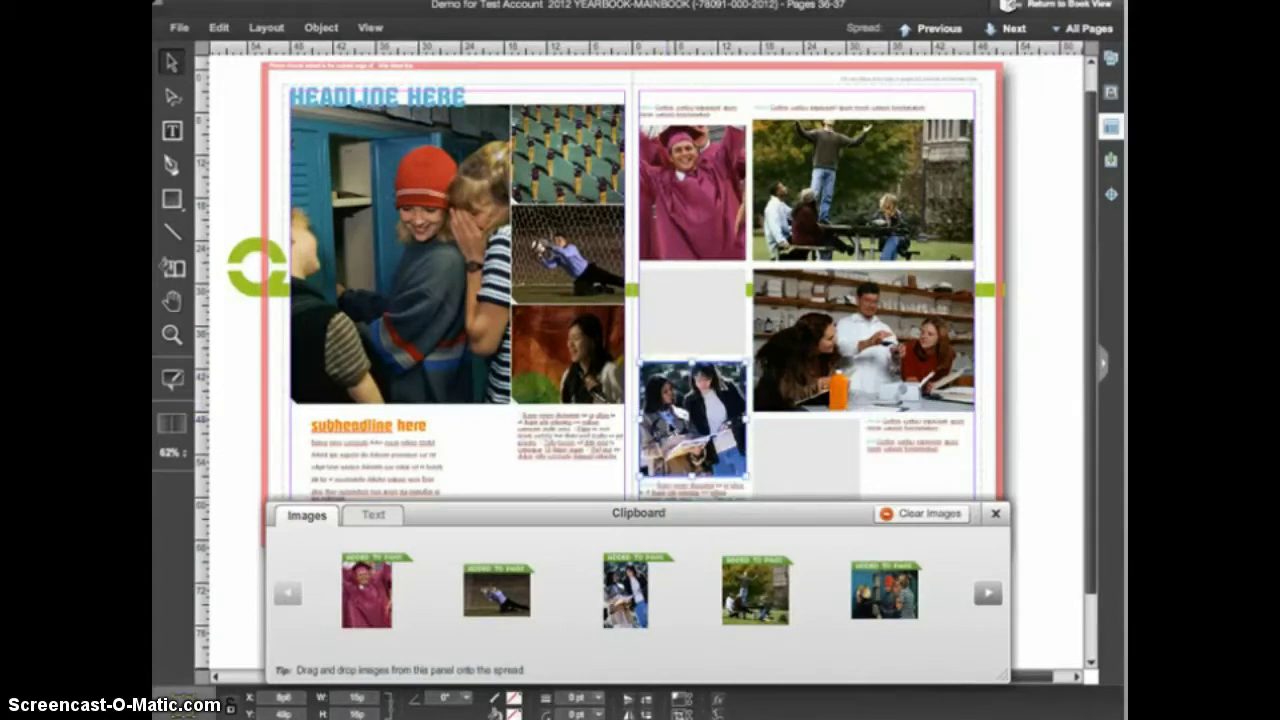
Apply a different Smart Template to pages 36–37, accepting the too-few-frames warning.
left_click(1110, 125)
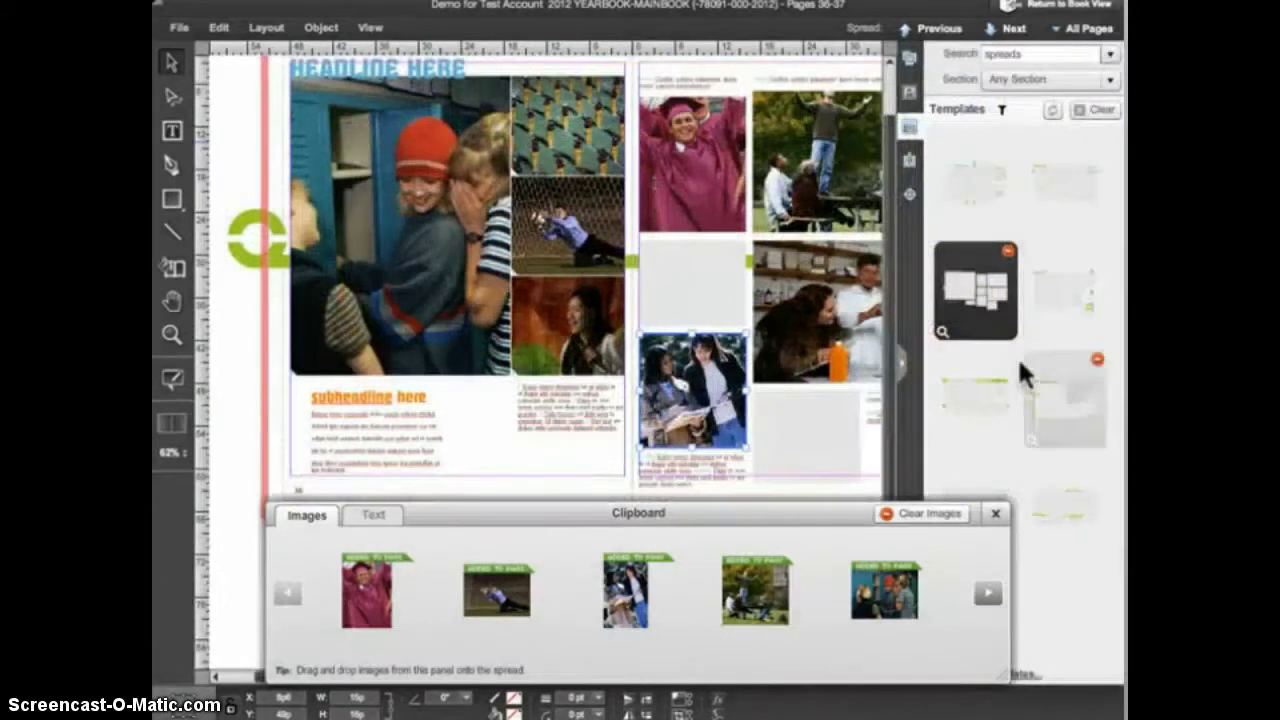
left_click(716, 326)
left_click_drag(716, 326, 716, 334)
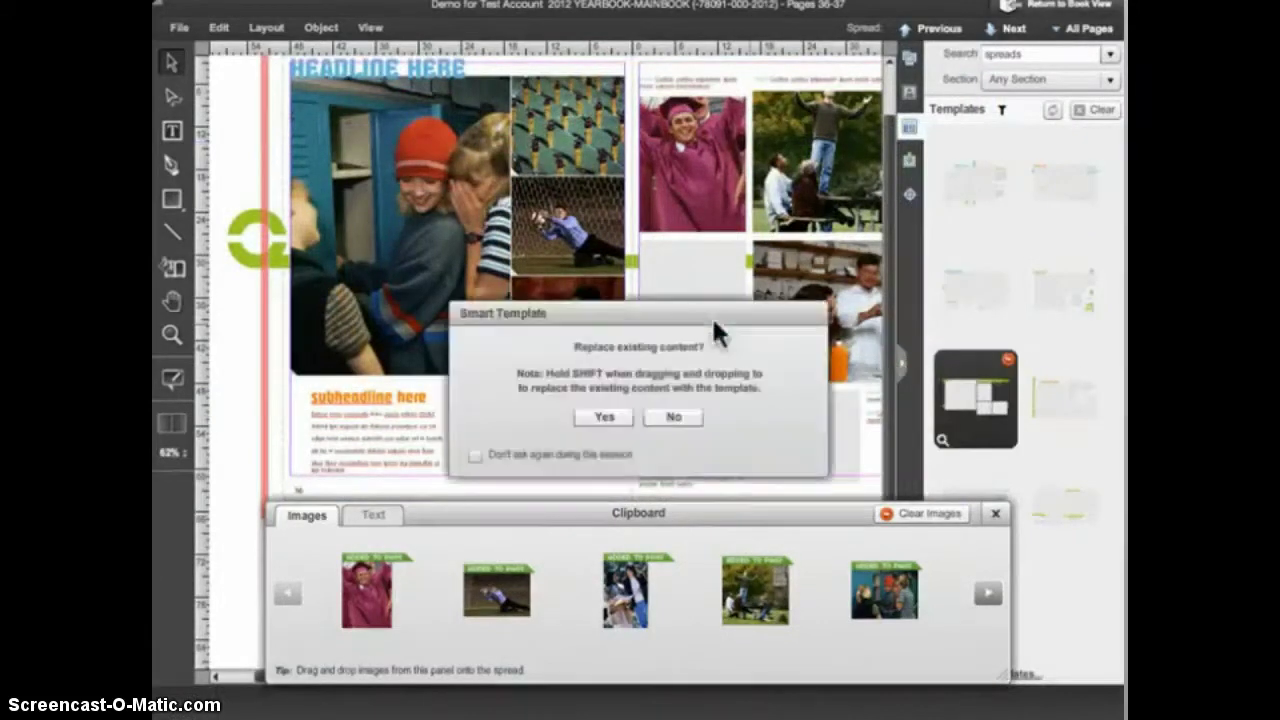
left_click(600, 417)
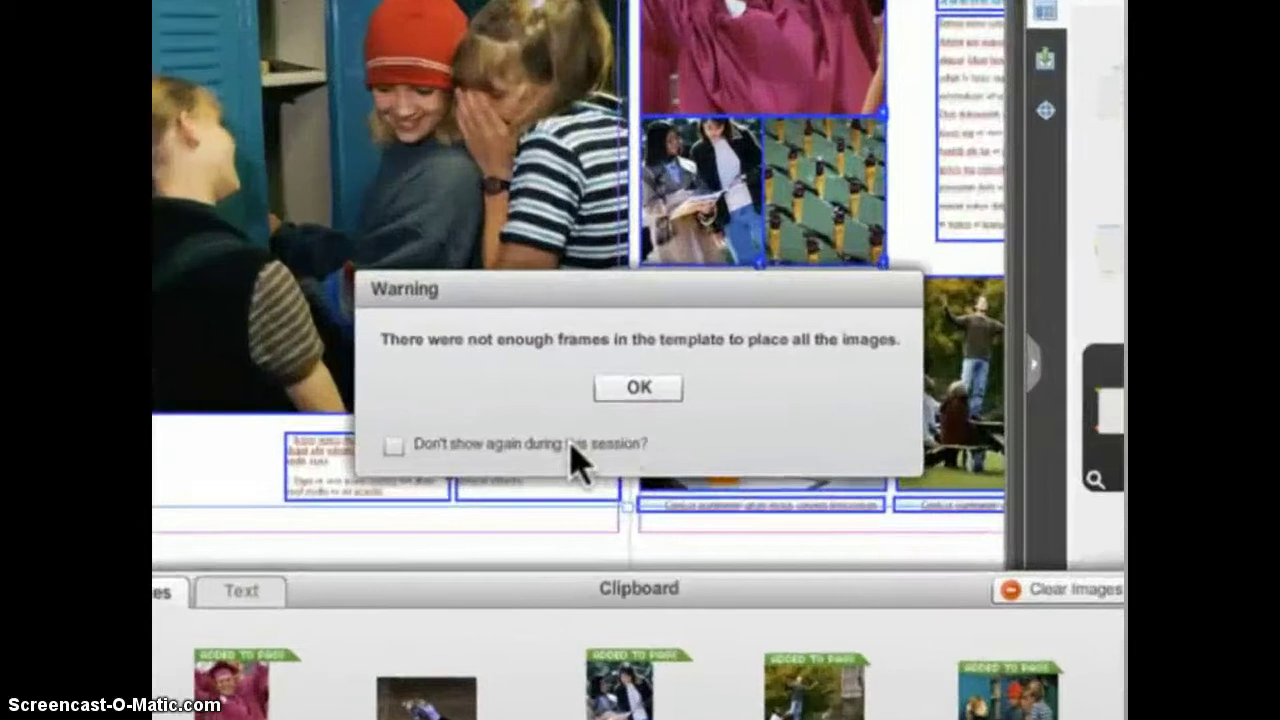
left_click(646, 391)
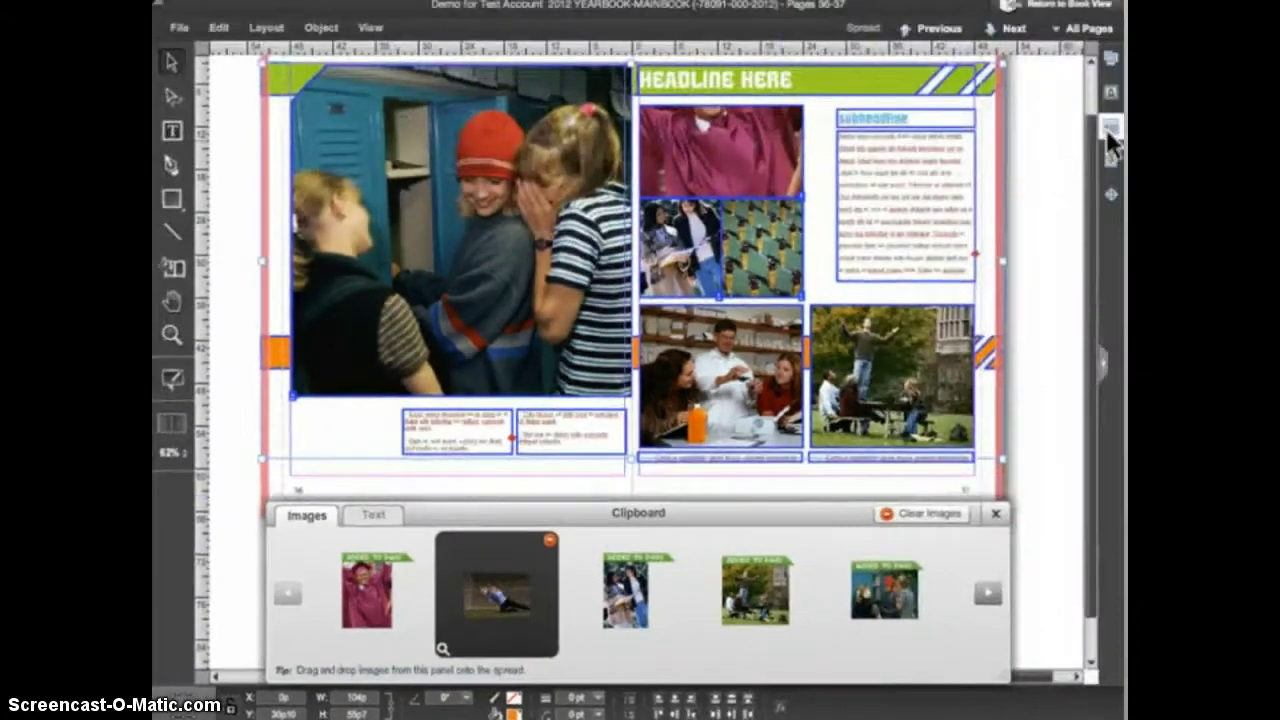
Replace it with another template layout and fill the top-left frame with a Clipboard photo.
left_click(1106, 129)
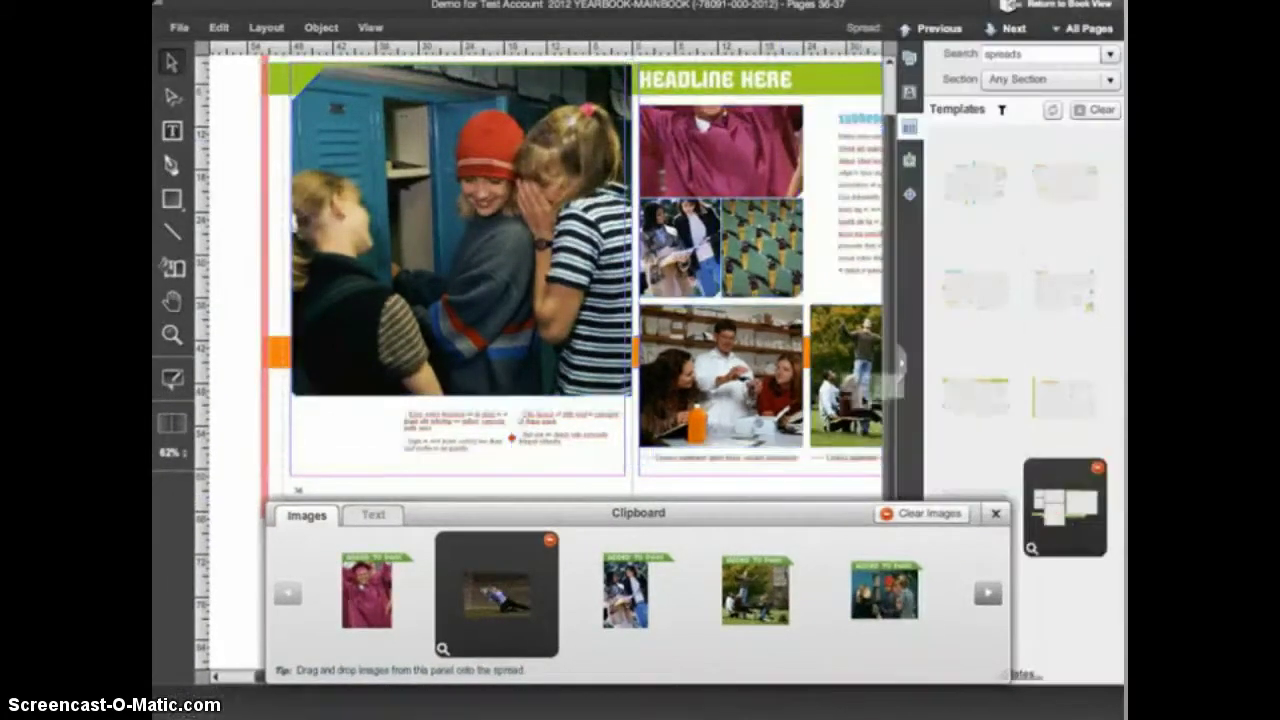
left_click_drag(1052, 507, 643, 343)
left_click(600, 420)
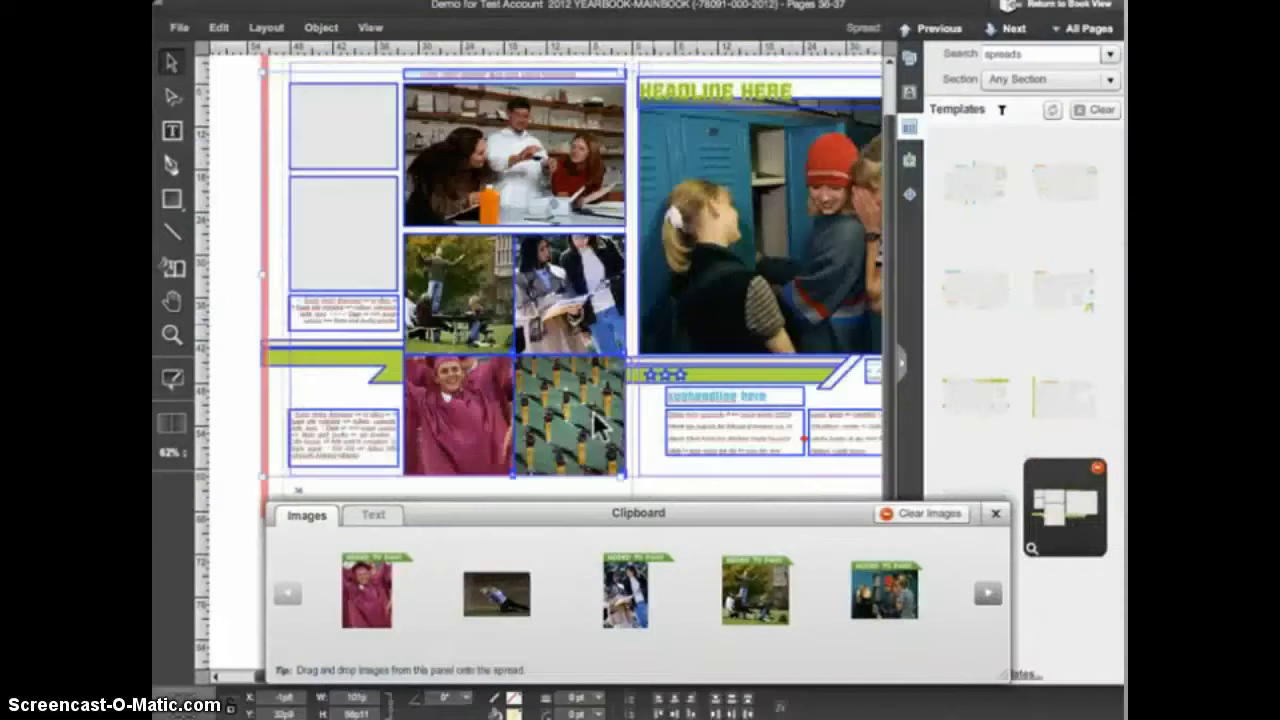
left_click_drag(500, 598, 370, 163)
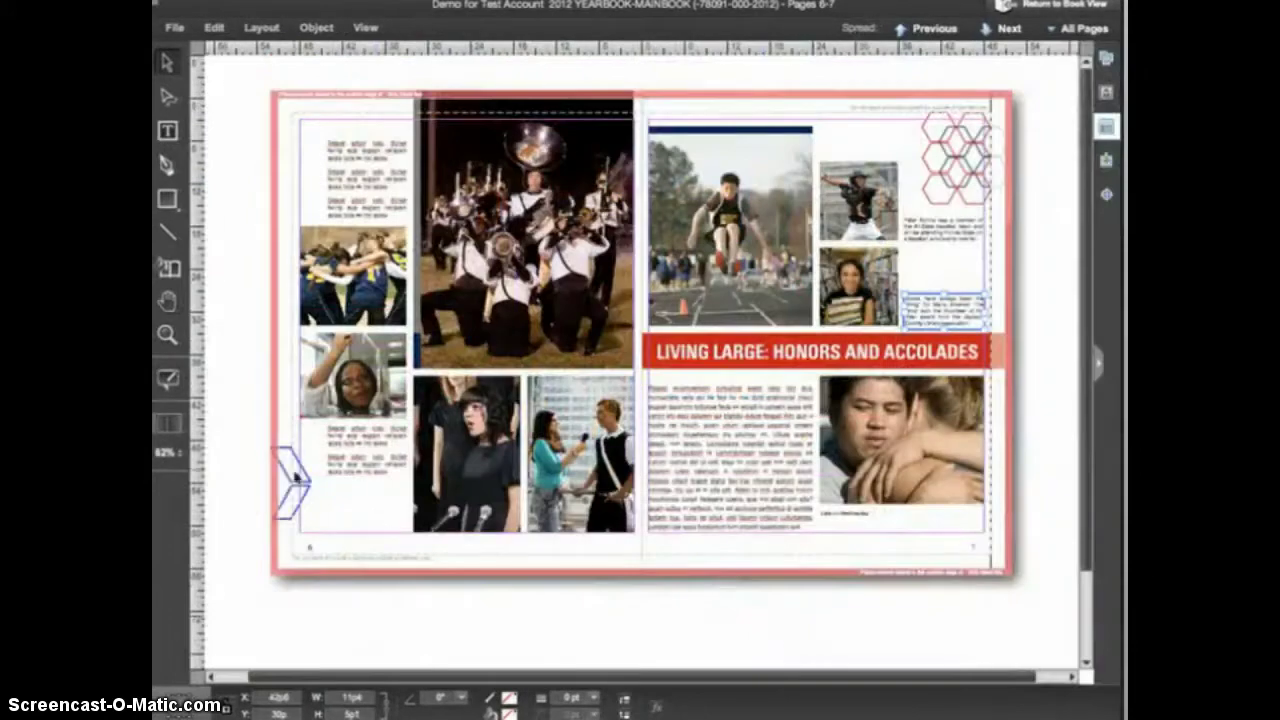
Zoom to 150% to check the captions and HONORS AND ACCOLADES heading, then fit the spread.
left_click(164, 452)
left_click(205, 423)
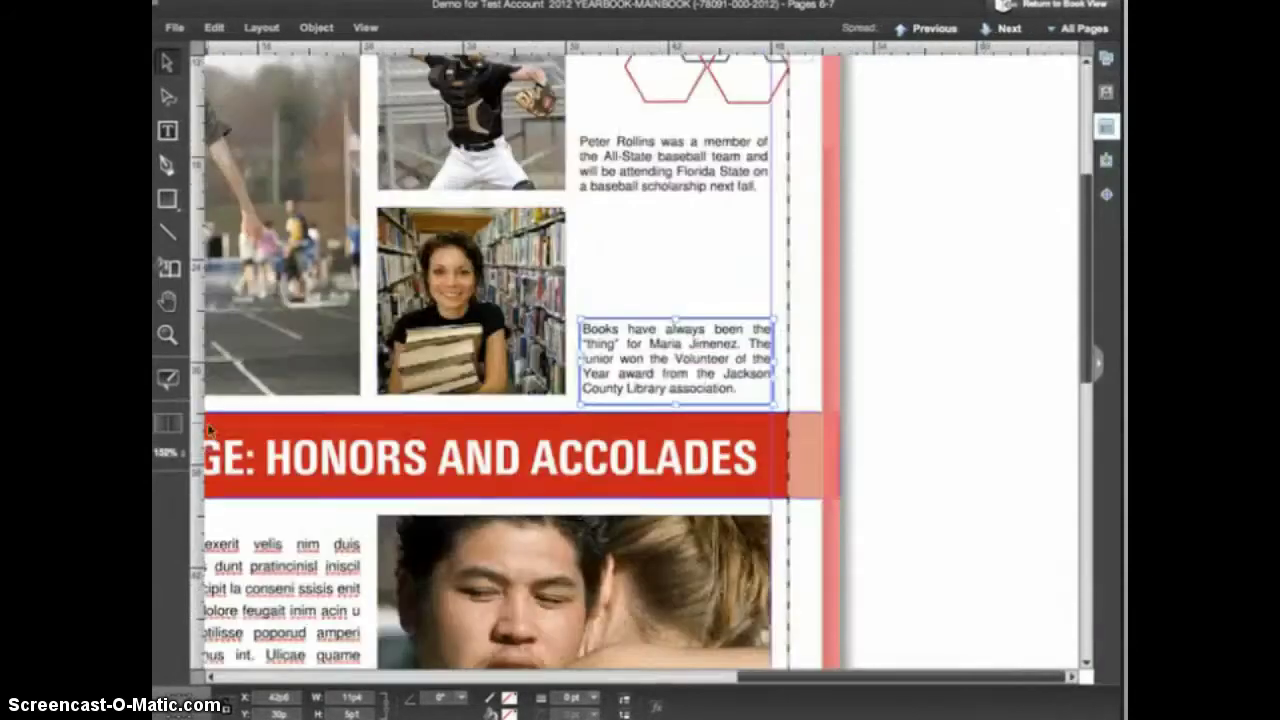
left_click(670, 195)
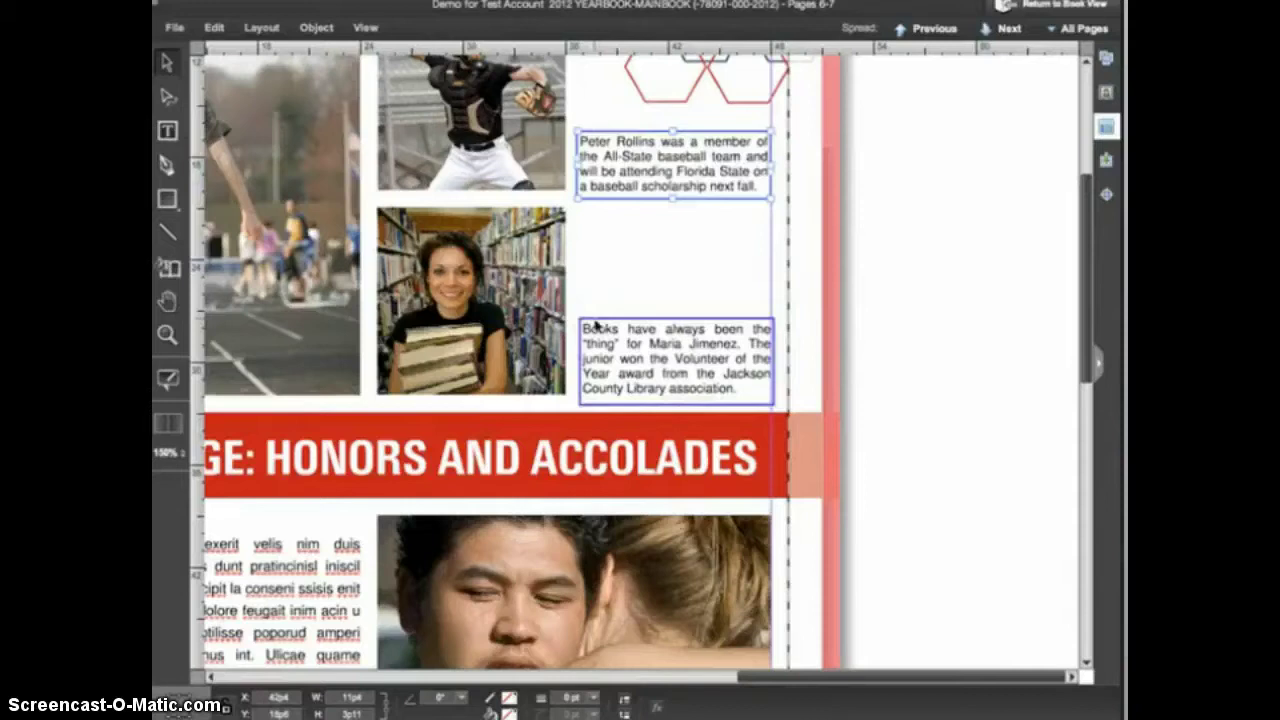
left_click(425, 440)
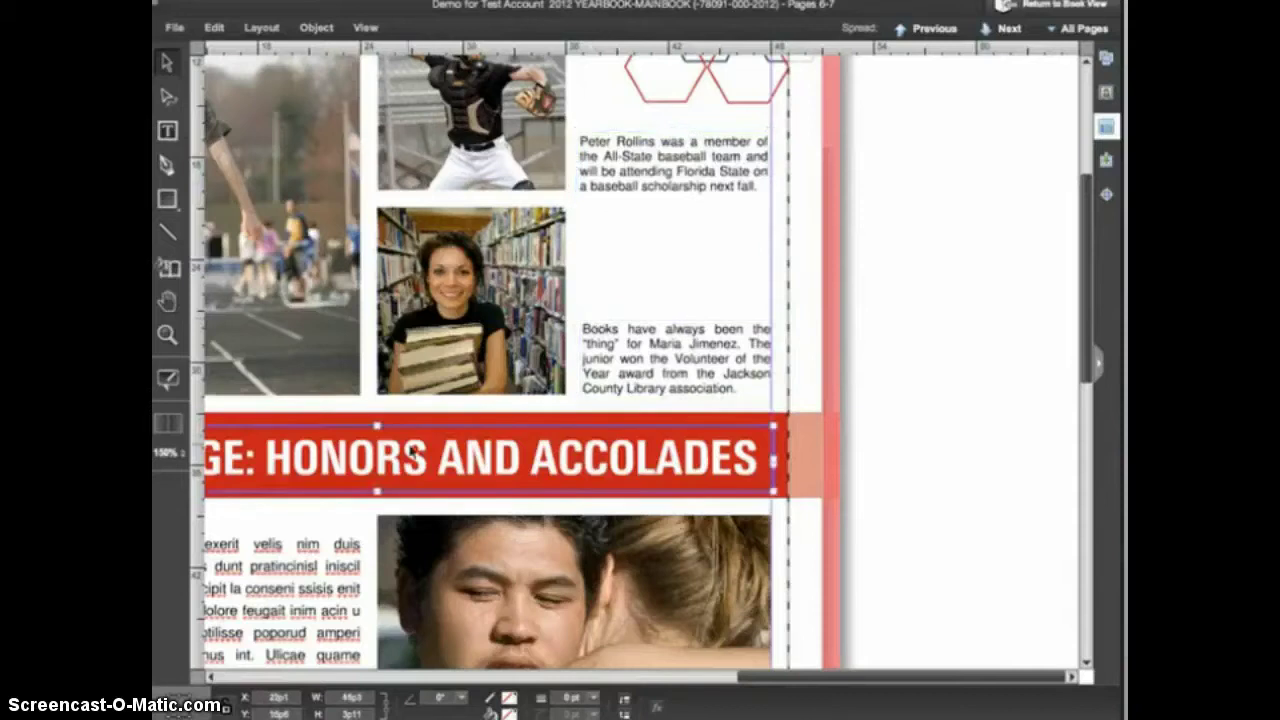
left_click(166, 421)
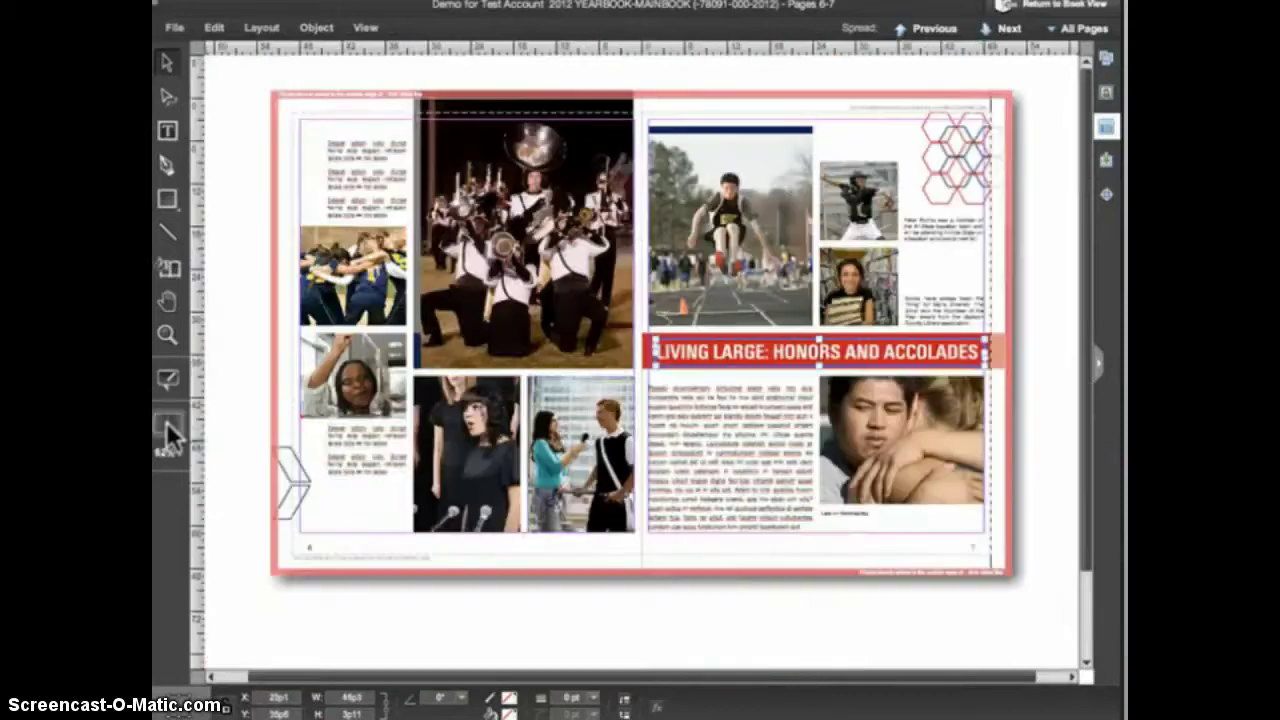
Apply a new Smart Template and drop the LIVING LARGE Clipboard text into its headline frame.
left_click(1106, 126)
left_click_drag(970, 290, 657, 320)
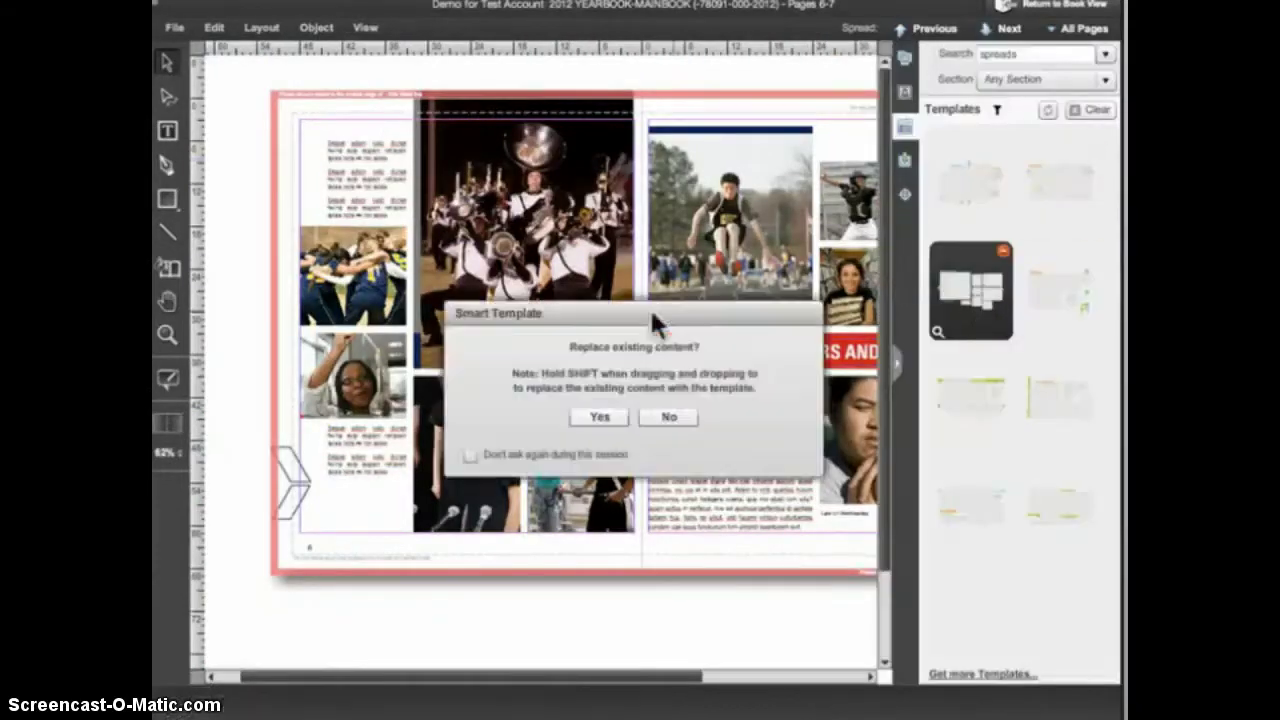
left_click(602, 418)
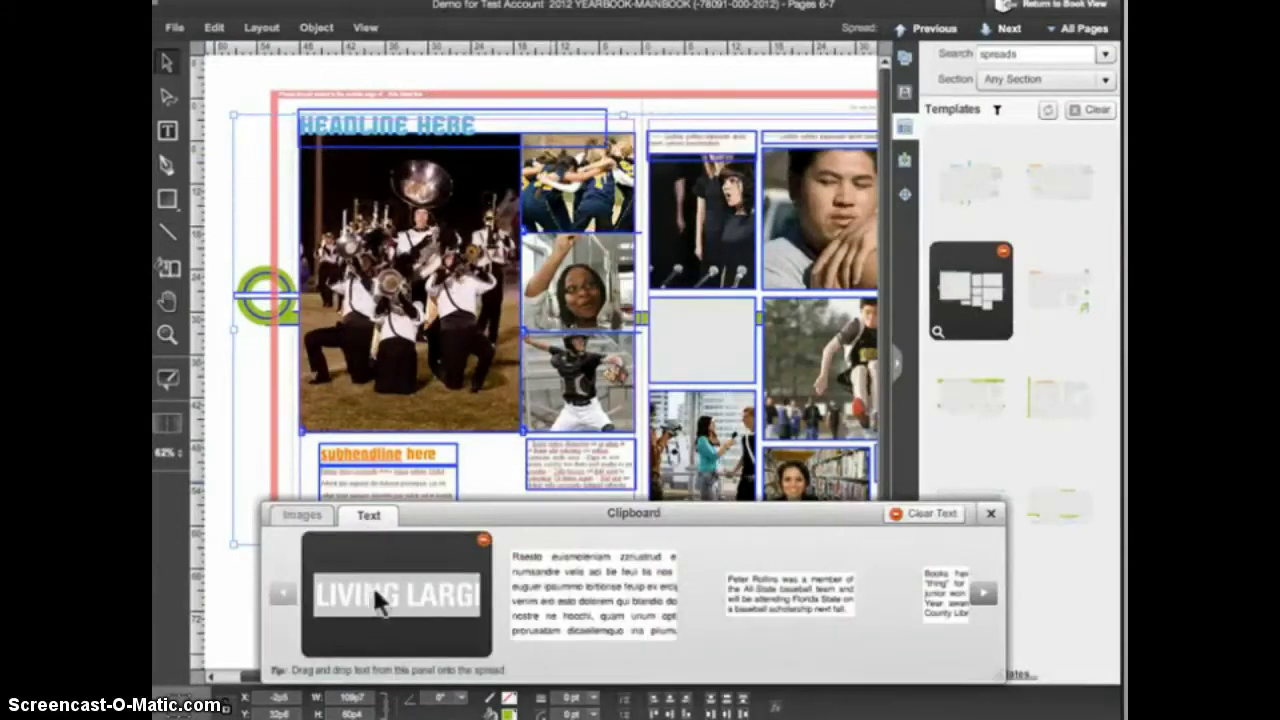
left_click_drag(380, 600, 384, 116)
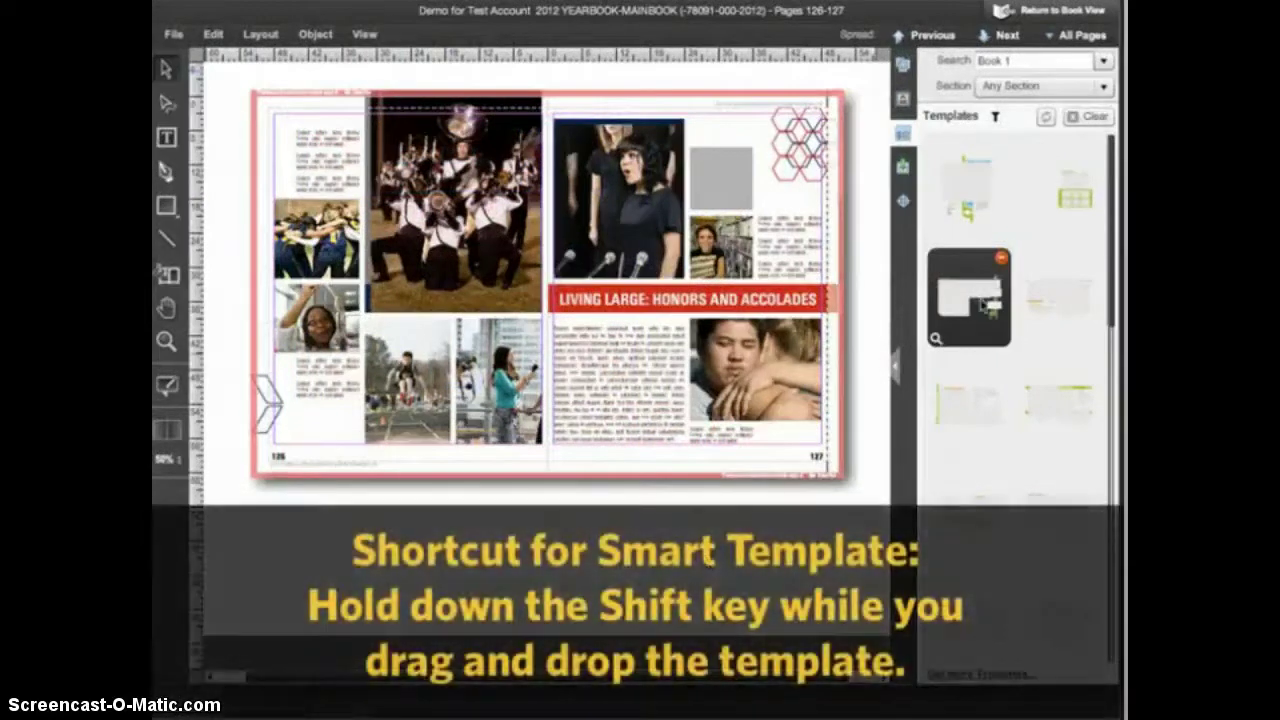
Swap four successive templates onto pages 126–127 while keeping the photos.
left_click_drag(988, 303, 651, 390, "shift")
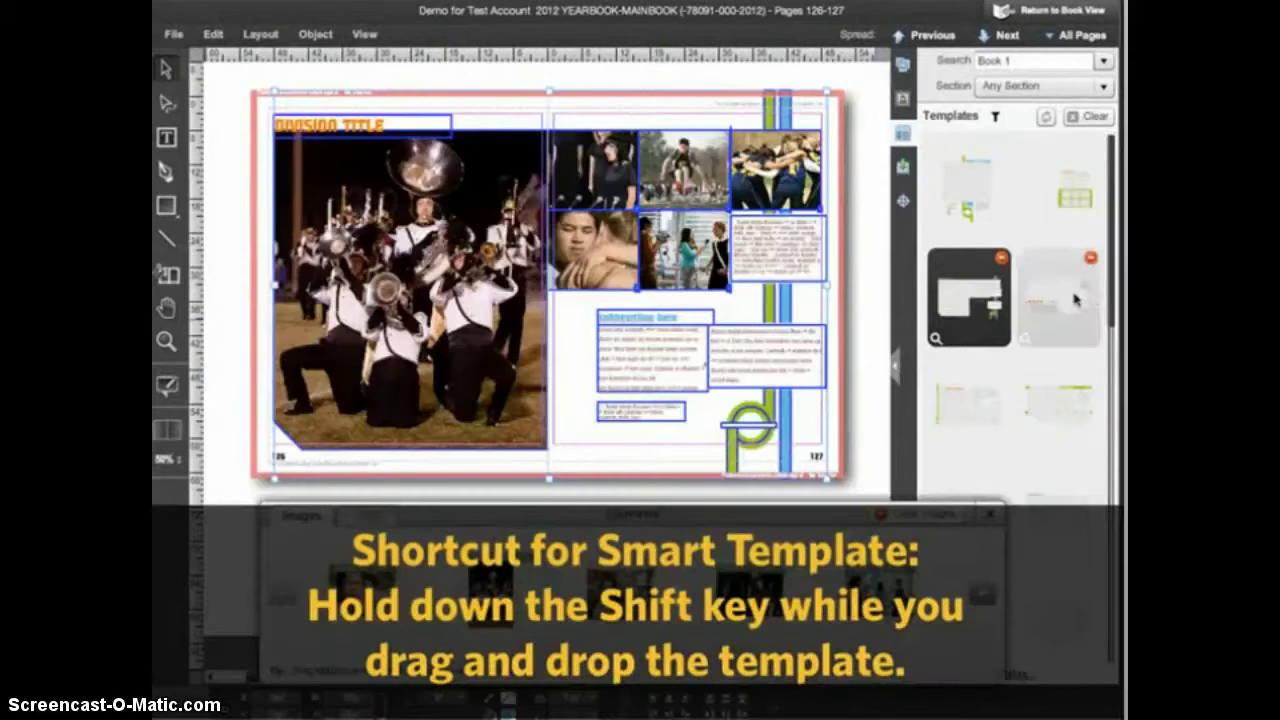
left_click_drag(1078, 300, 618, 310, "shift")
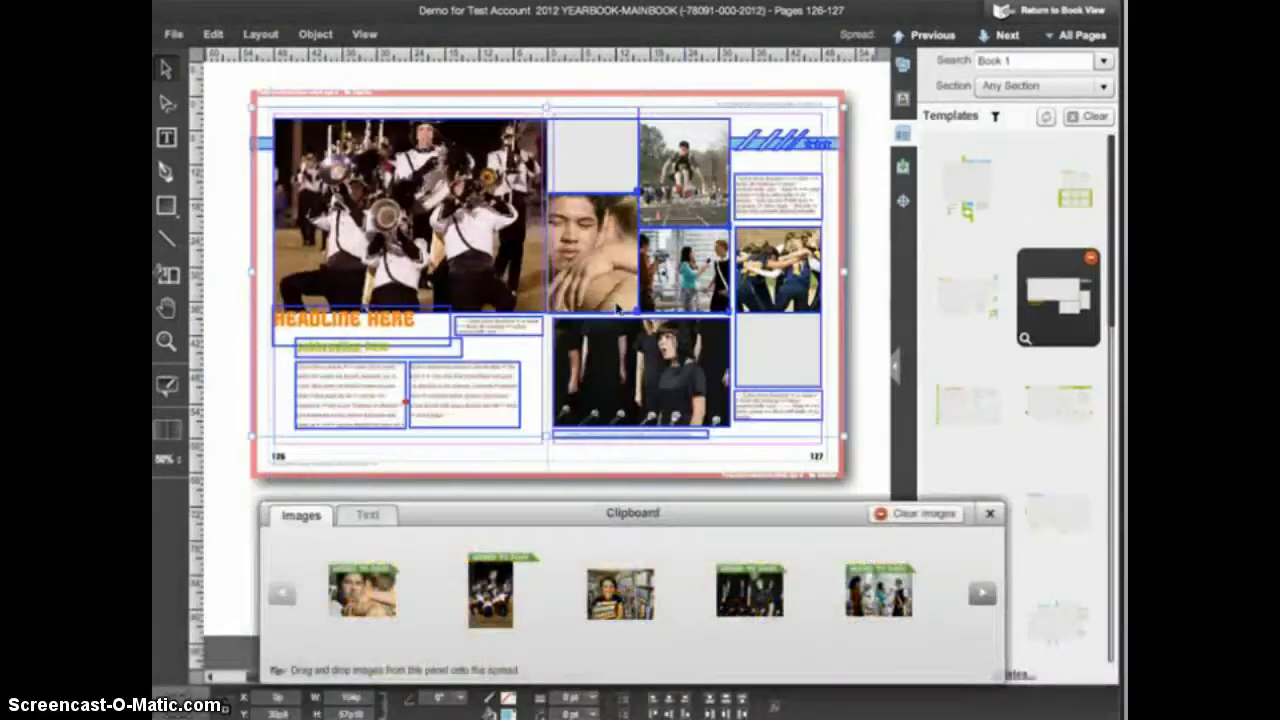
left_click_drag(958, 403, 524, 318, "shift")
left_click_drag(1045, 412, 688, 330)
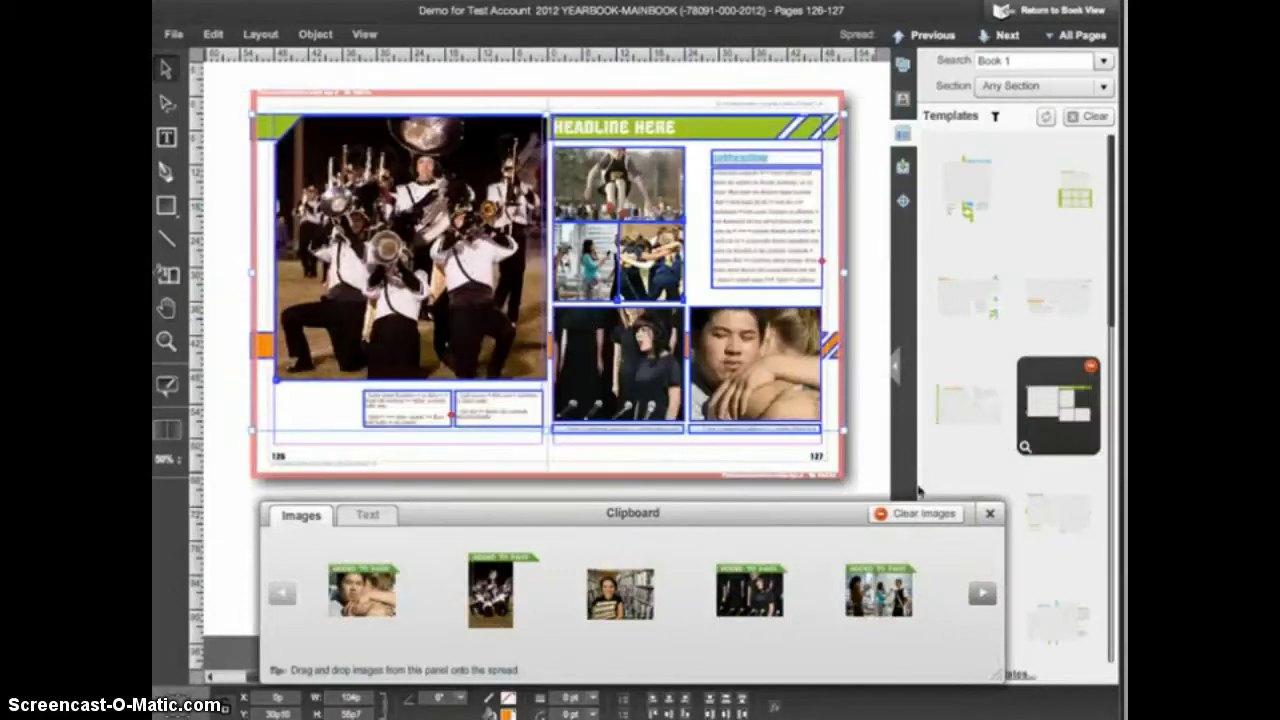
Close the Clipboard panel, deselect the frames, and reopen it via View > Show Clipboard Panel.
left_click(988, 515)
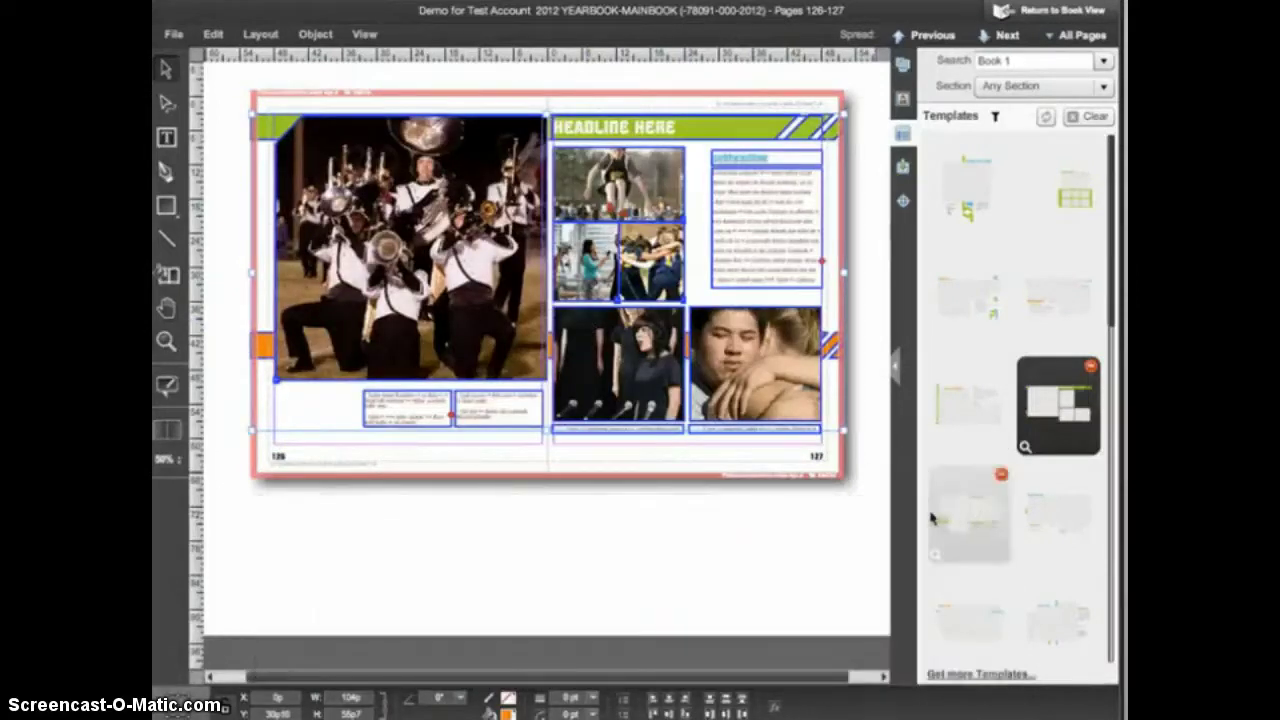
left_click(855, 519)
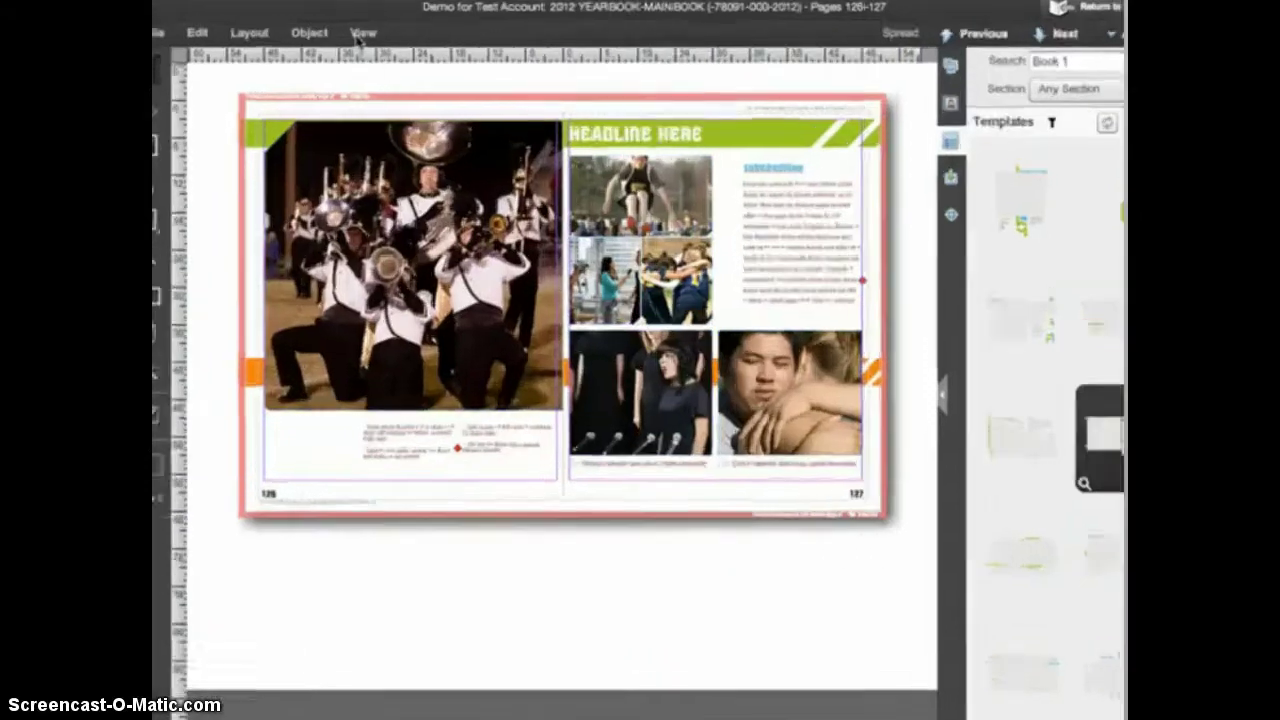
left_click(363, 35)
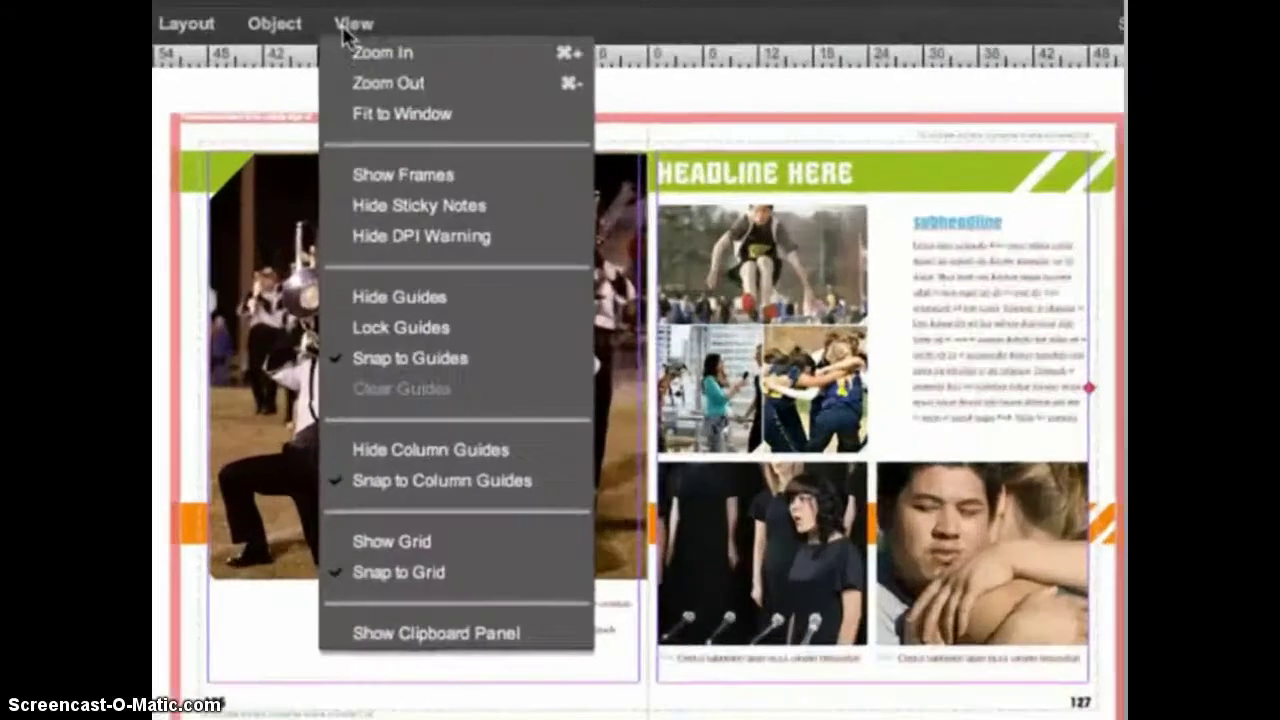
left_click(476, 632)
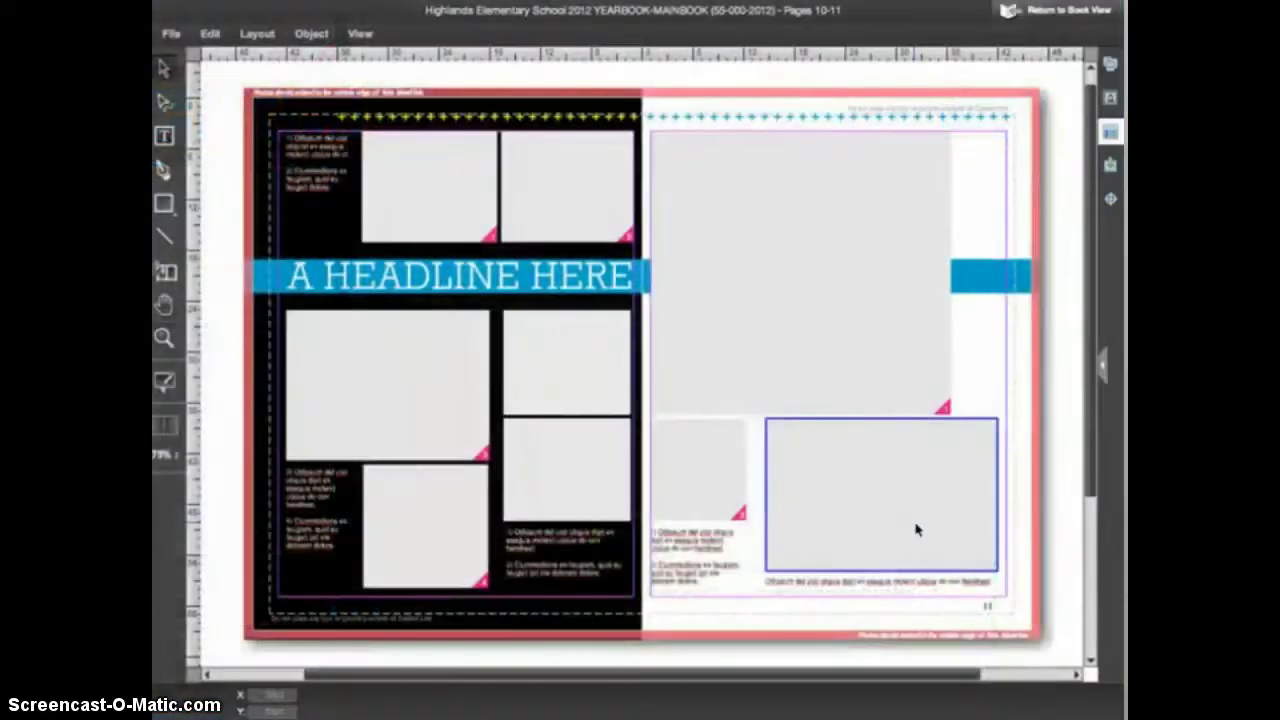
Delete the lower-right photo frame together with its caption.
left_click(895, 585)
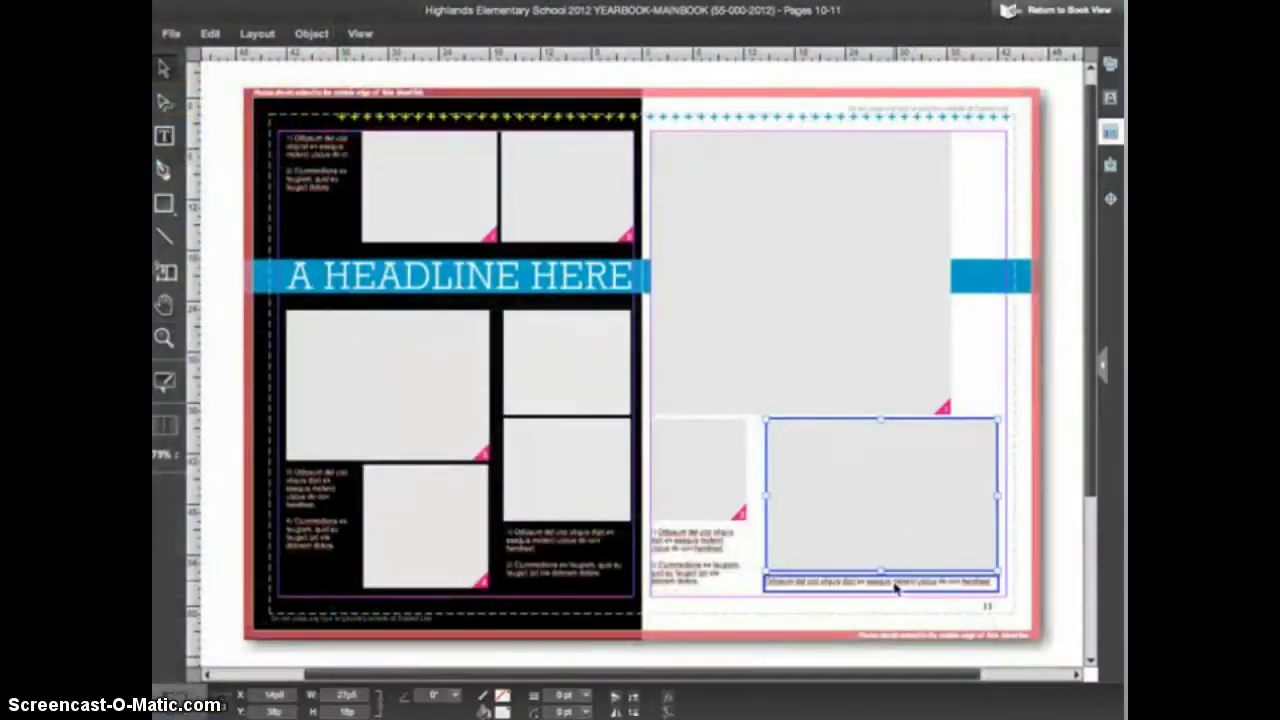
left_click(895, 587, "shift")
key("Delete")
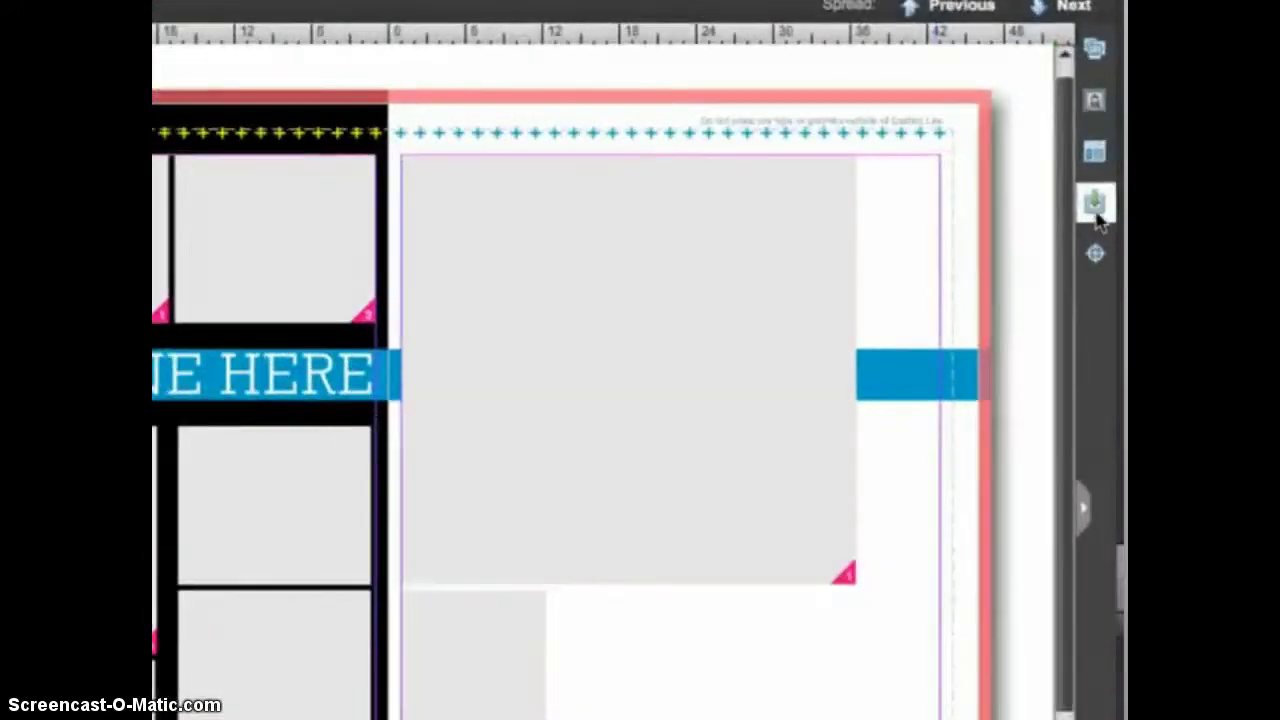
Search the pop-ins for '2004' and place the 5 COOLEST HANGOUTS pop-in in page 9's lower-right corner.
left_click(1117, 162)
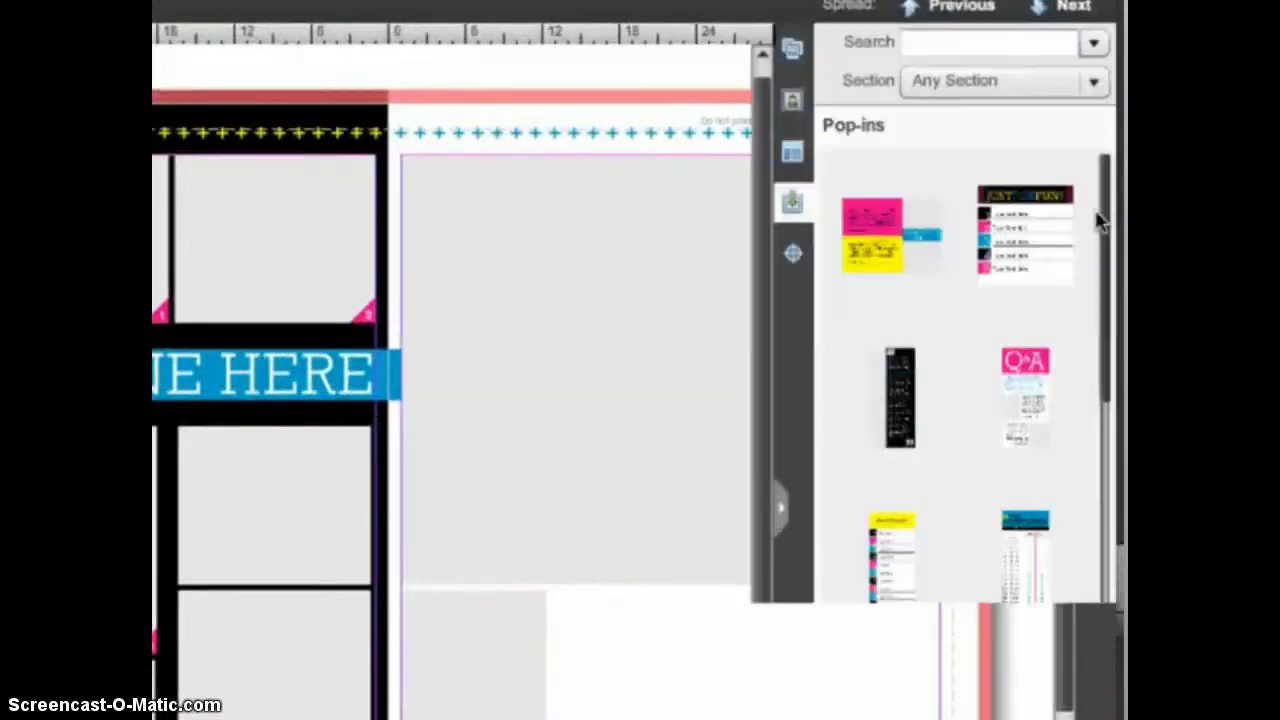
left_click_drag(1109, 214, 1100, 335)
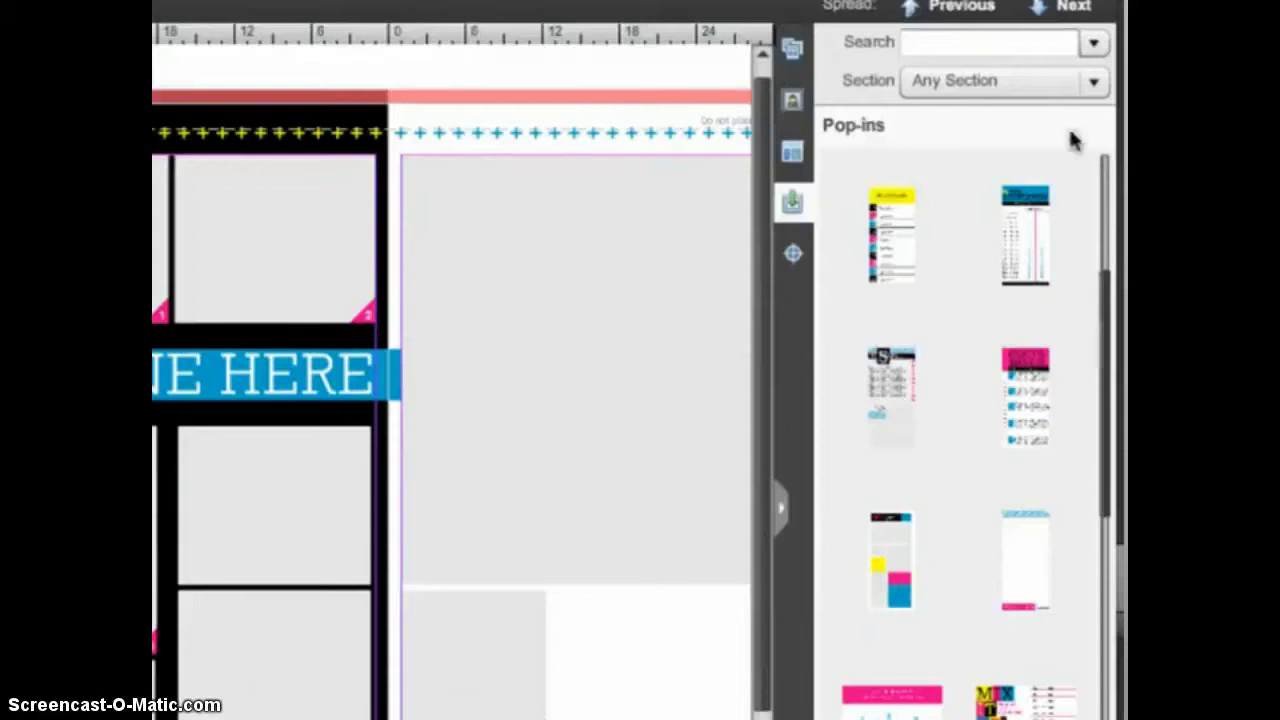
left_click(995, 42)
type("2004")
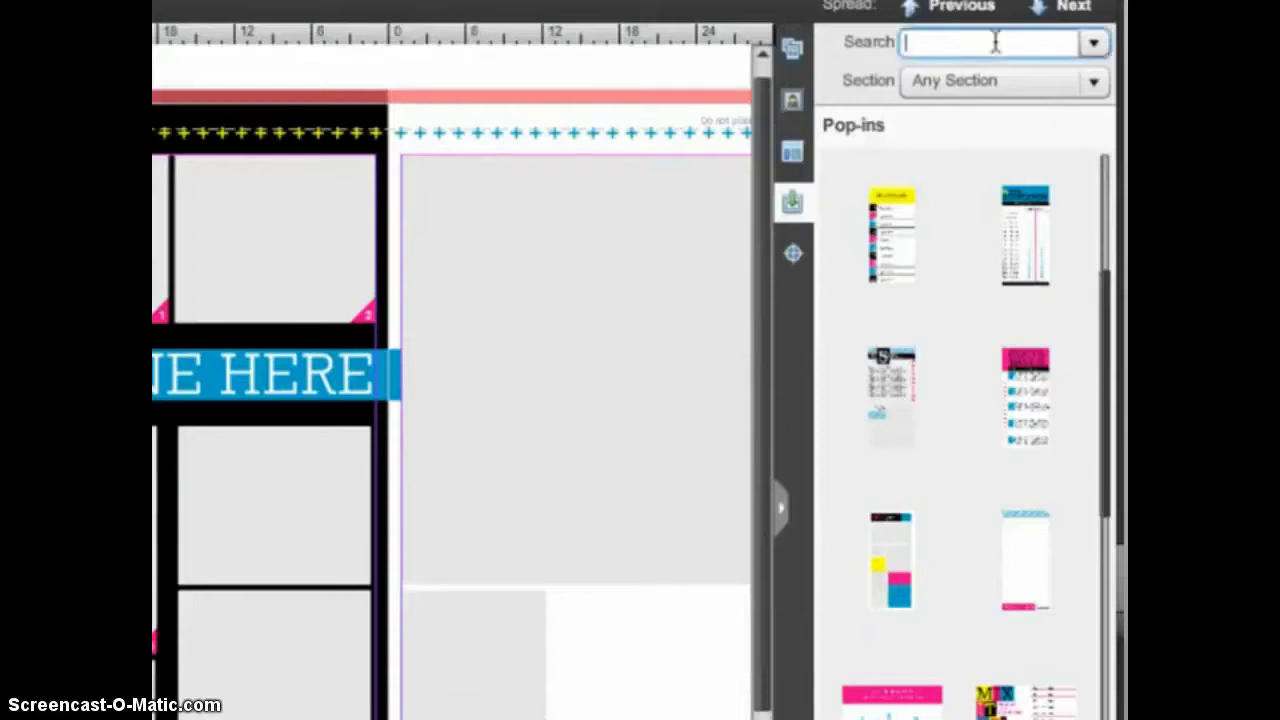
key("Return")
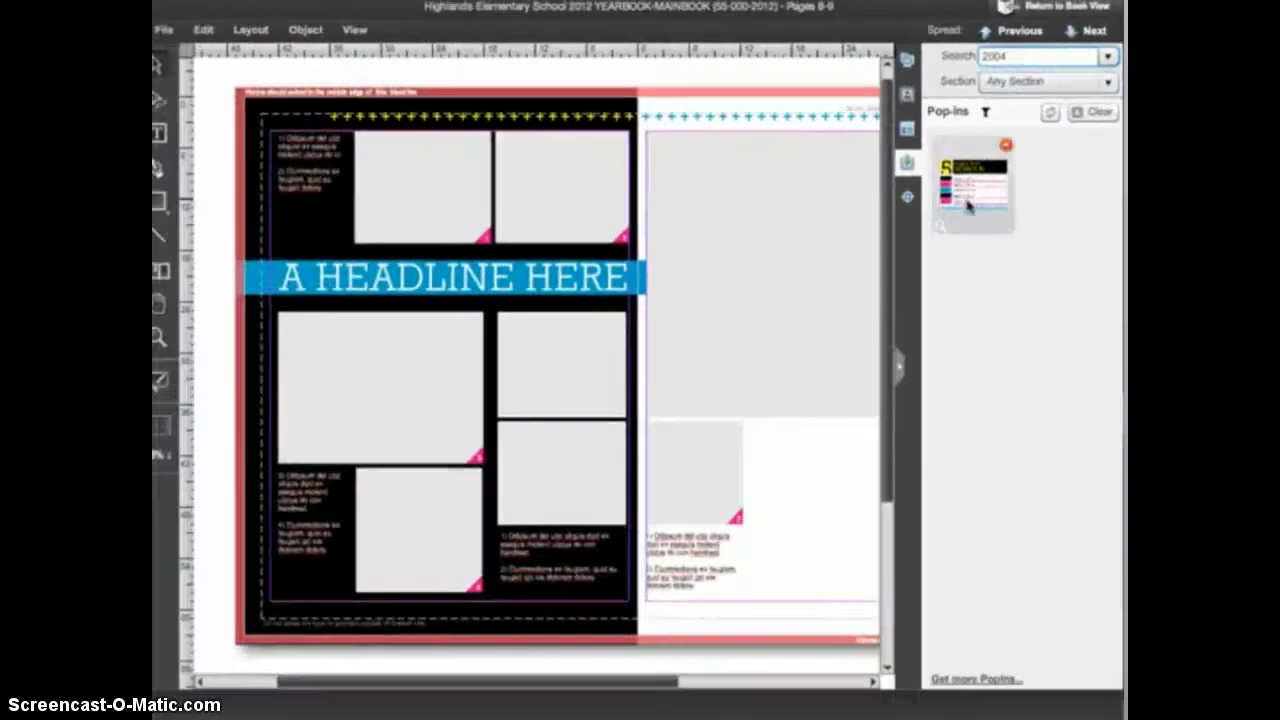
left_click_drag(967, 205, 799, 513)
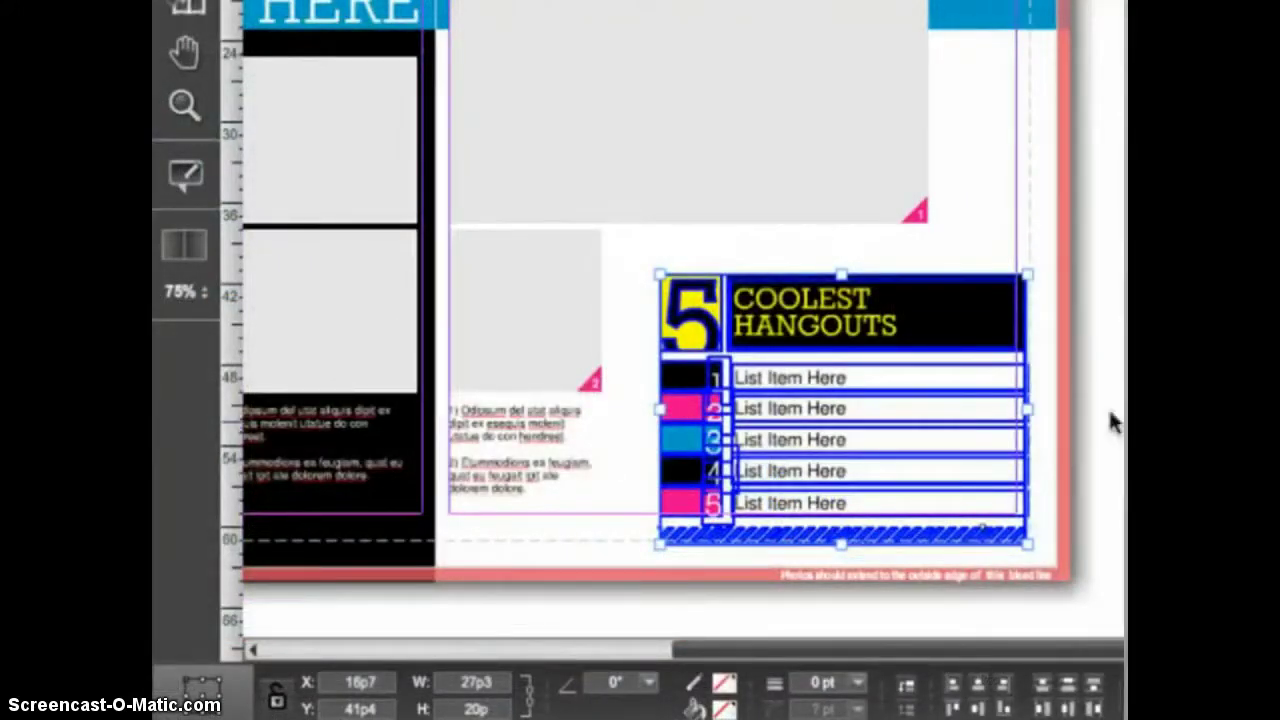
left_click_drag(943, 314, 896, 277)
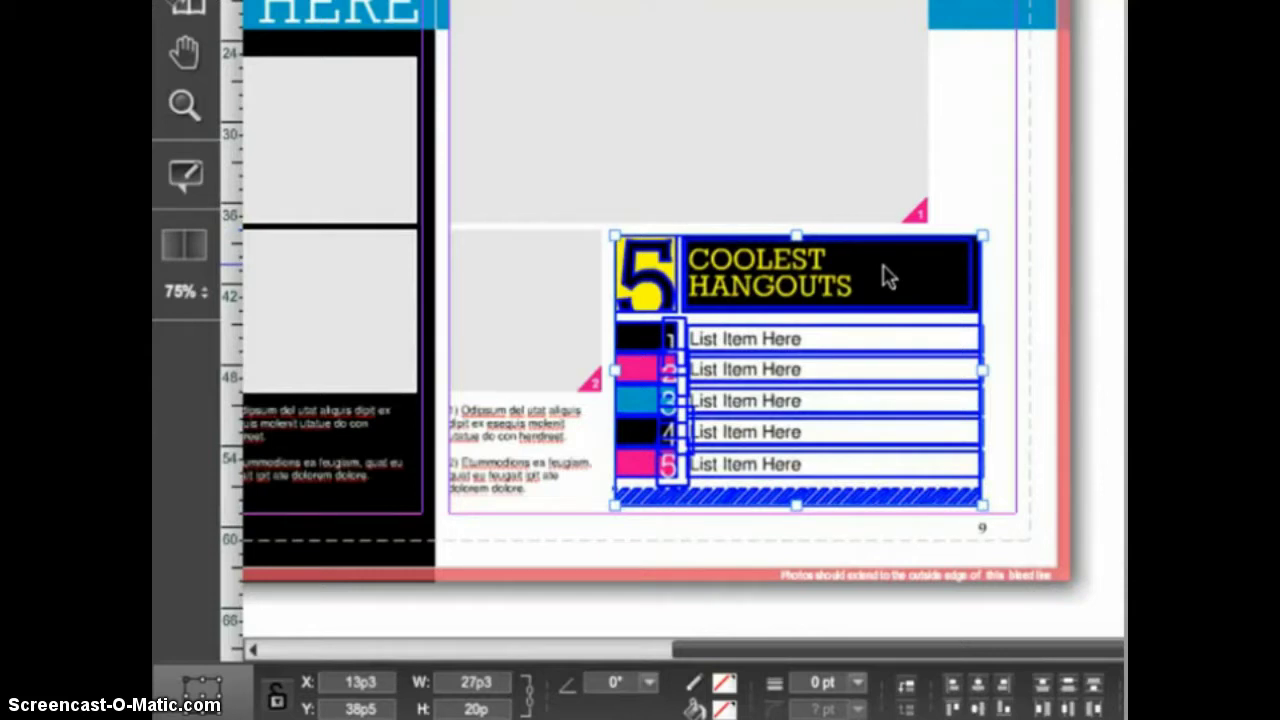
Lock the pop-in, then unlock its header frame, stretch it to 5p8 tall, and relock it.
left_click(278, 702)
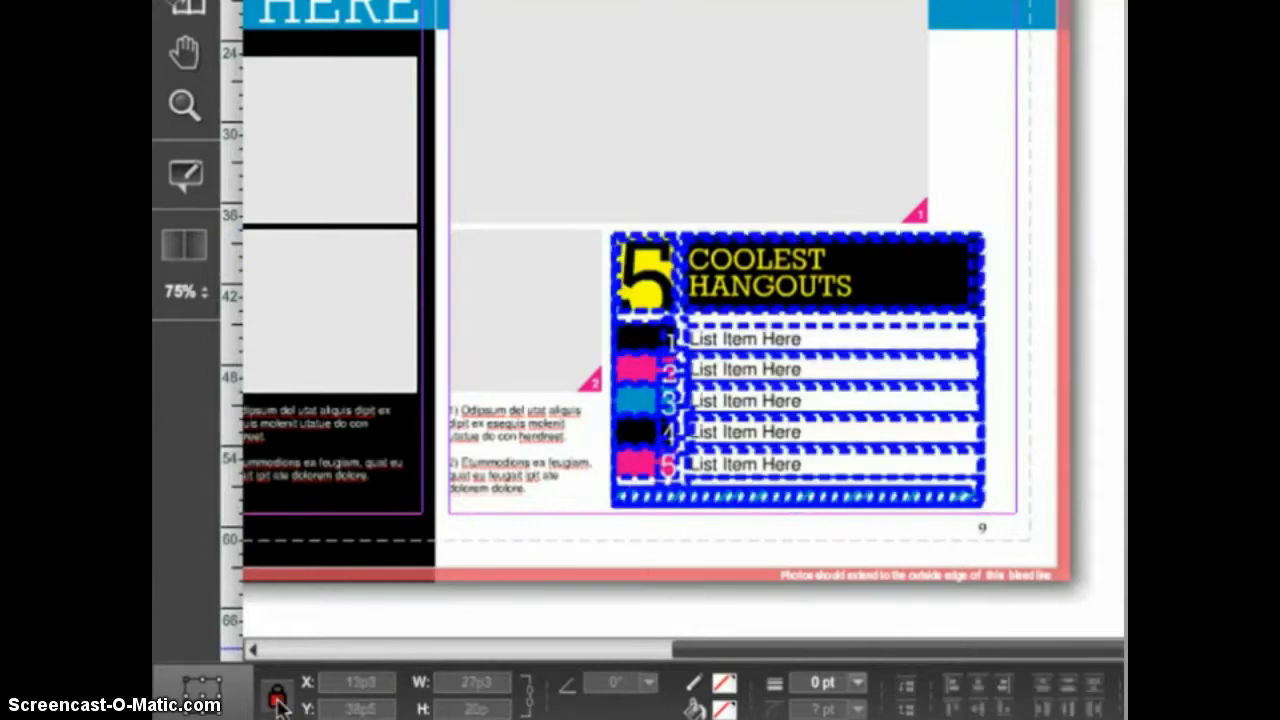
left_click(557, 594)
left_click(723, 305)
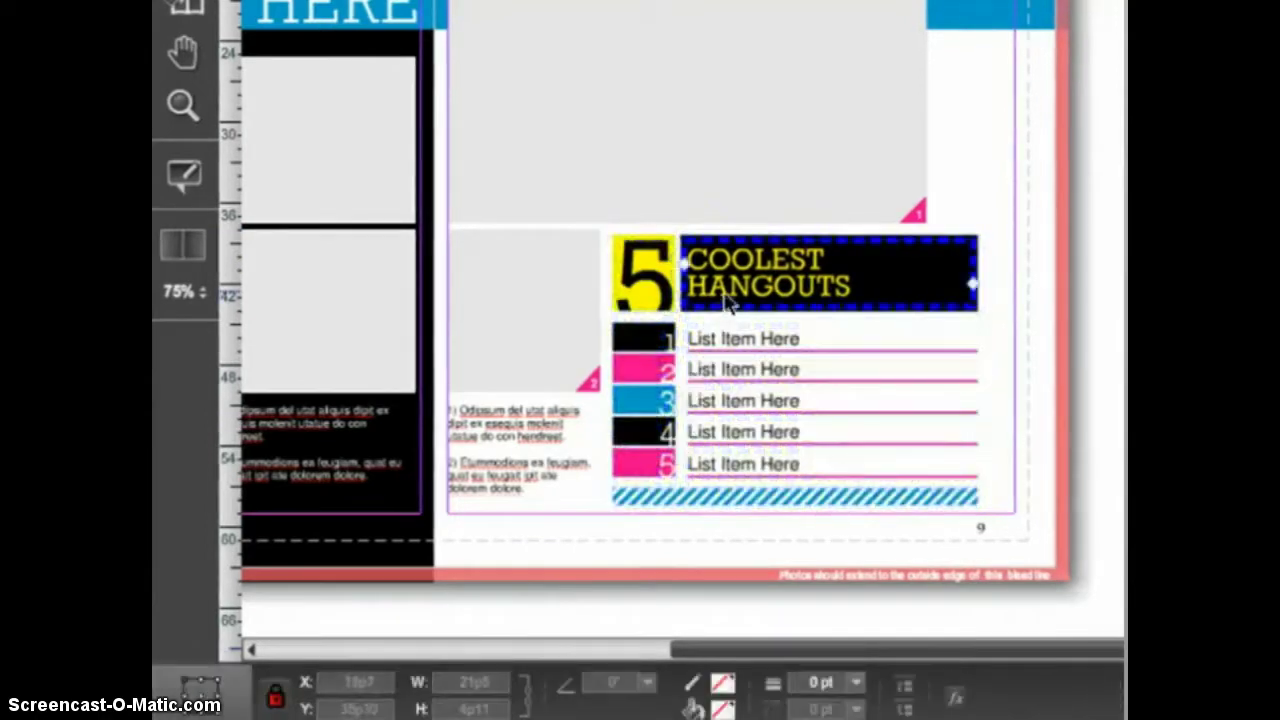
left_click(277, 700)
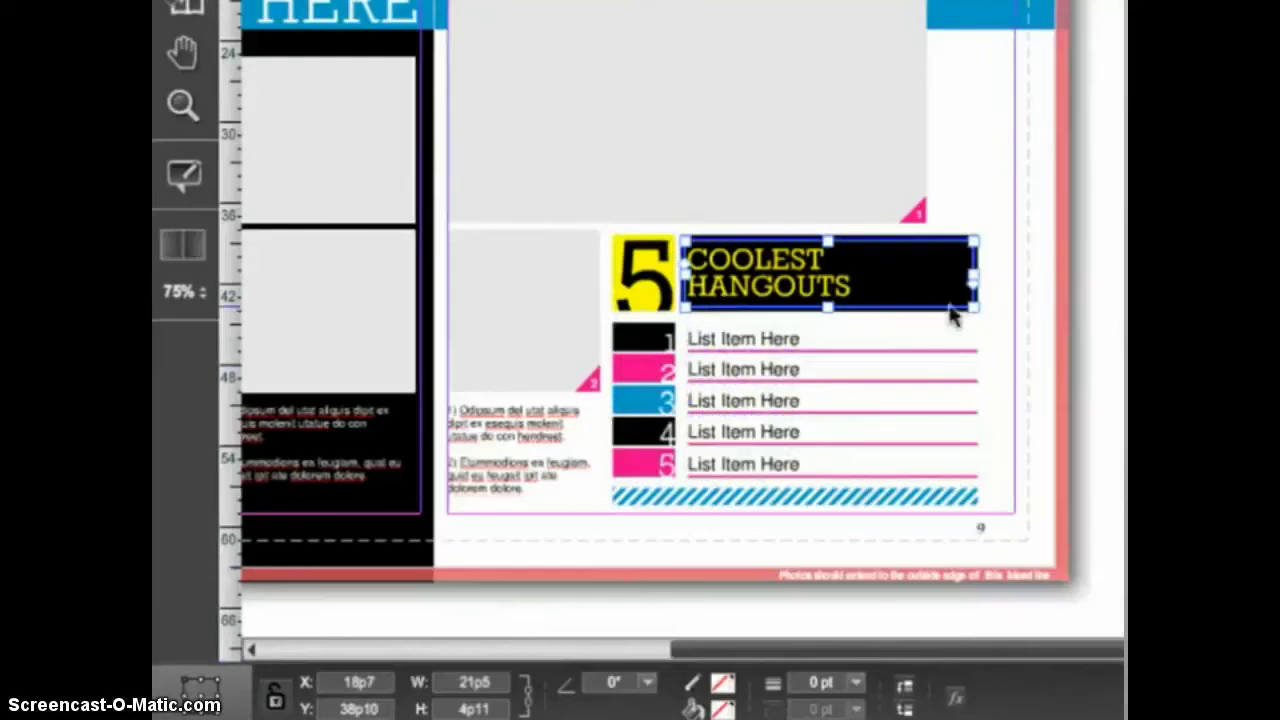
mouse_move(978, 313)
left_mouse_down()
mouse_move(980, 334)
mouse_move(982, 323)
left_mouse_up()
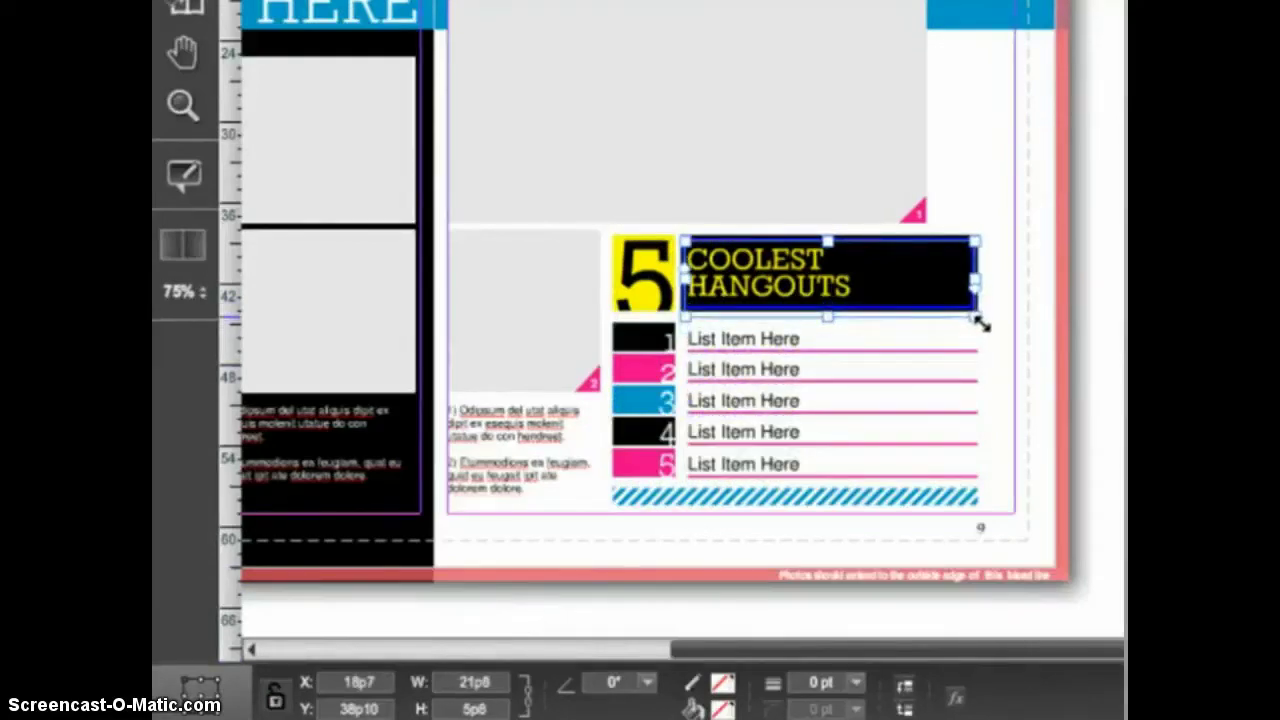
left_click(276, 700)
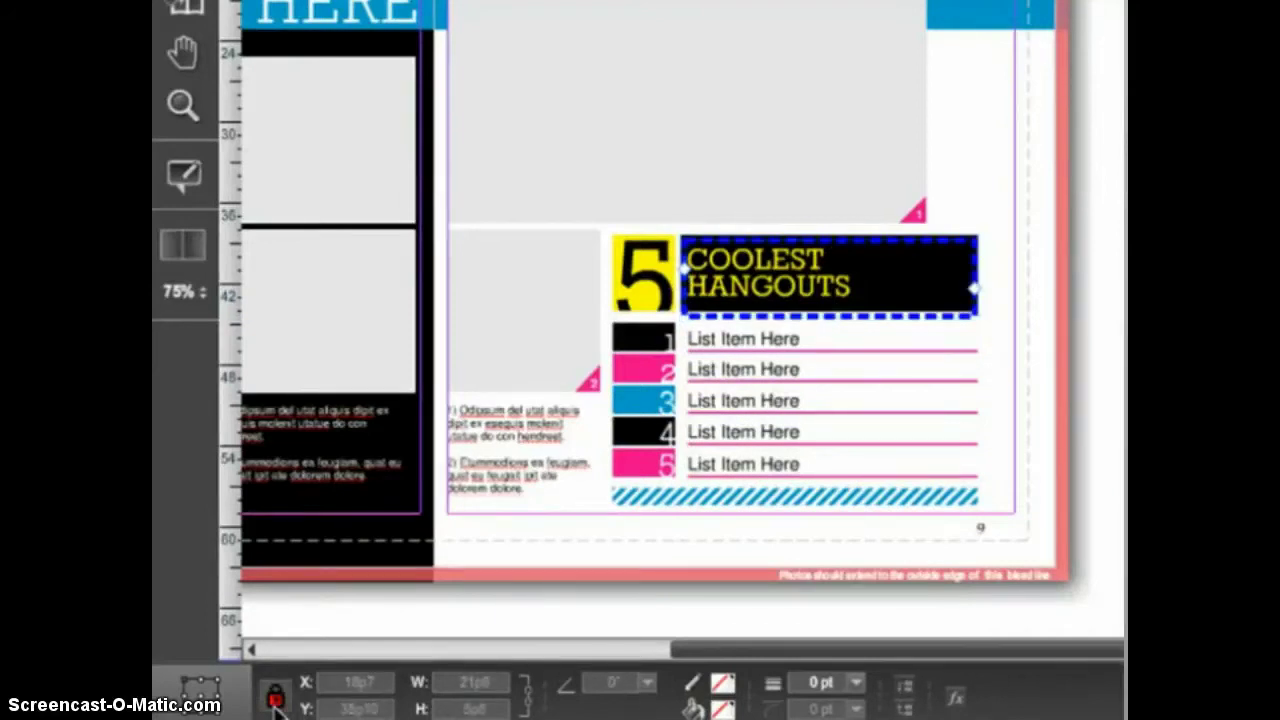